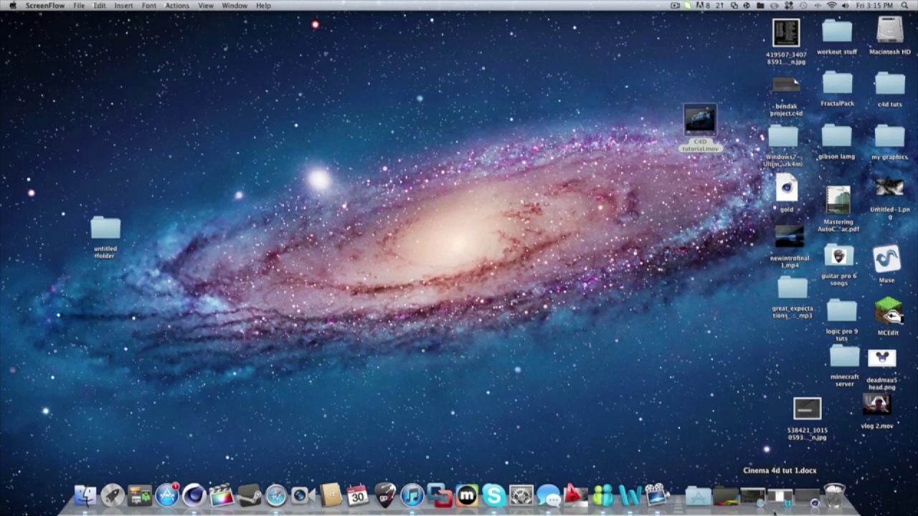
- Open Cinema 4d tut 1.docx and go over the Section 1 topics from Text to moving stuff
click(780, 495)
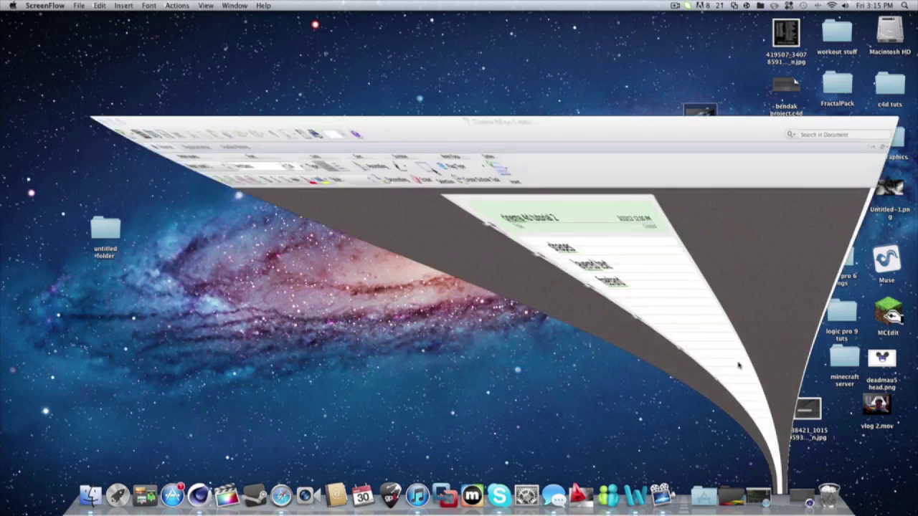
click(597, 154)
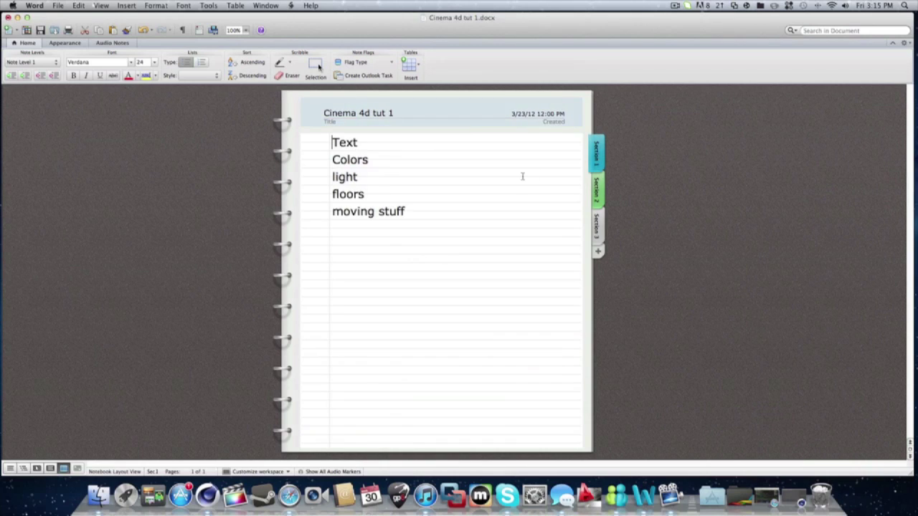
drag(403, 146, 320, 141)
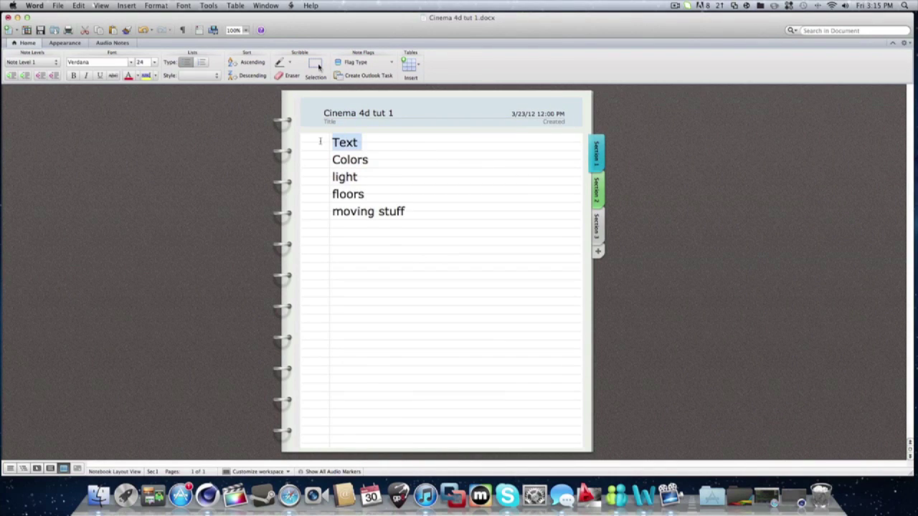
click(298, 160)
click(291, 172)
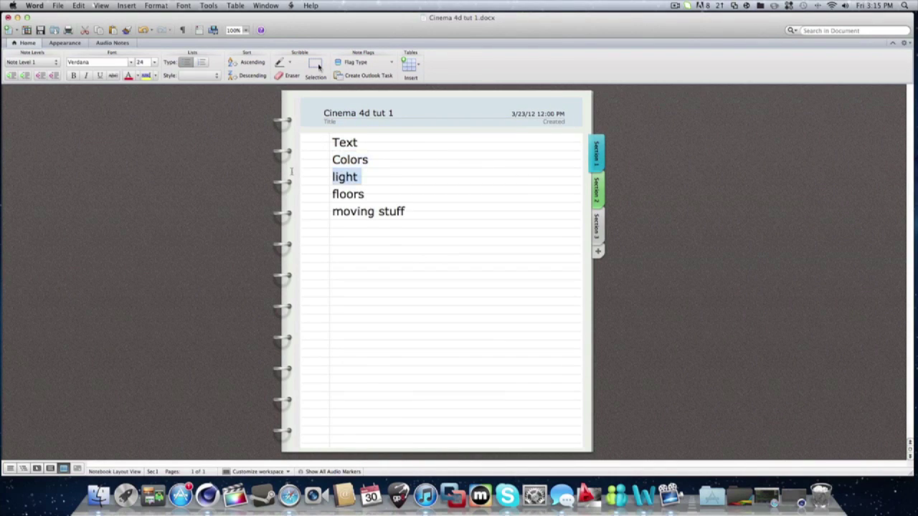
drag(384, 193, 324, 195)
drag(427, 216, 251, 213)
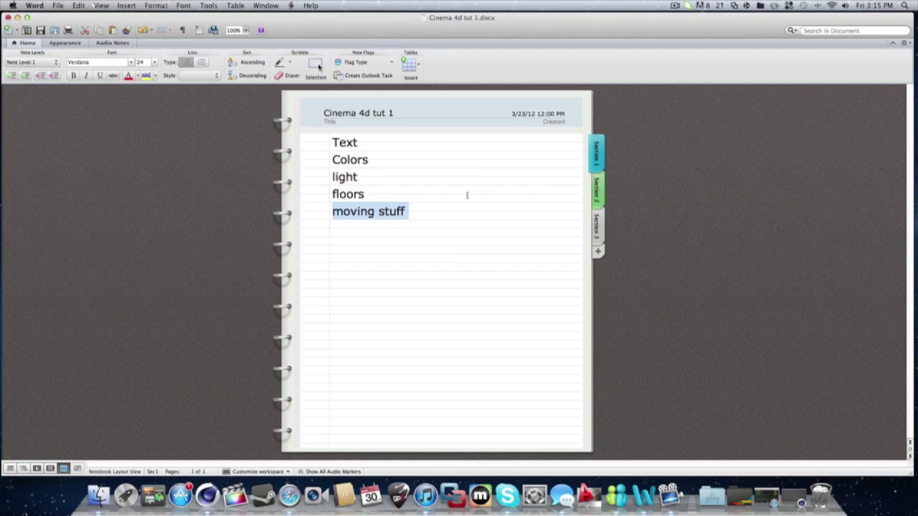
- Go over the Section 2 topics shapes, layered text and freehand, and minimize the document to return to Cinema 4D
click(596, 193)
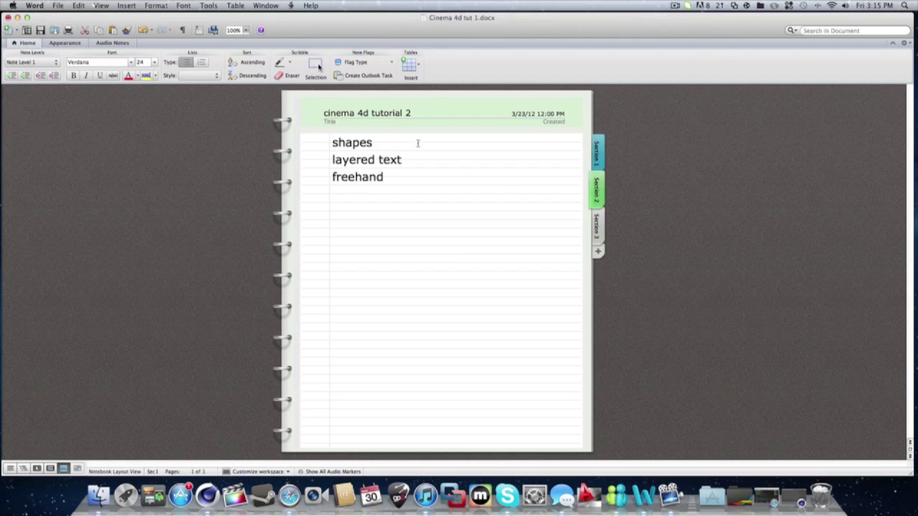
drag(418, 144, 327, 139)
drag(419, 158, 313, 160)
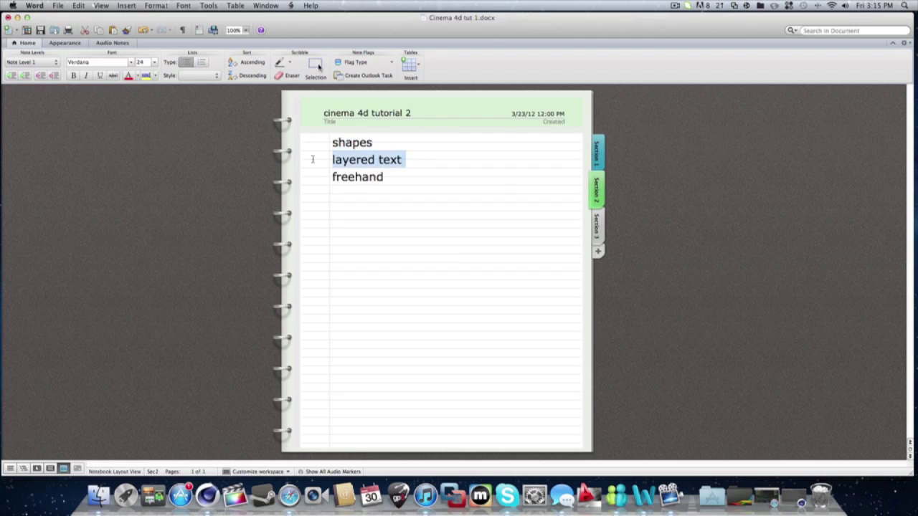
drag(430, 182, 325, 178)
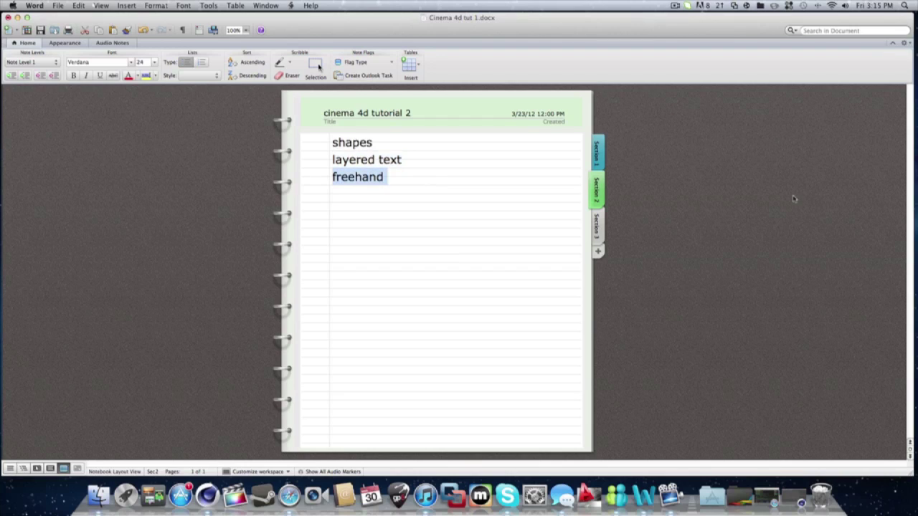
mouse_move(407, 158)
mouse_down()
mouse_move(360, 185)
mouse_move(332, 159)
mouse_up()
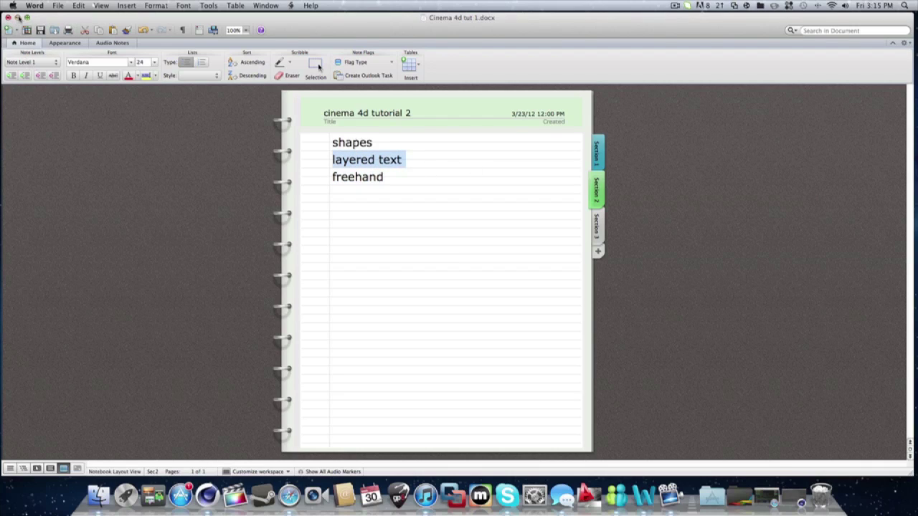
click(18, 16)
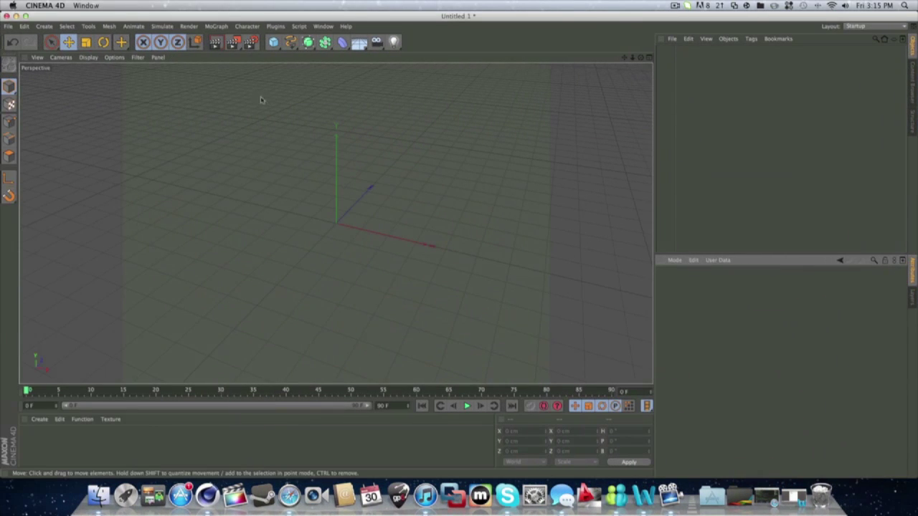
- Add a Sphere primitive to the empty scene and render a preview of it in the viewport
click(275, 43)
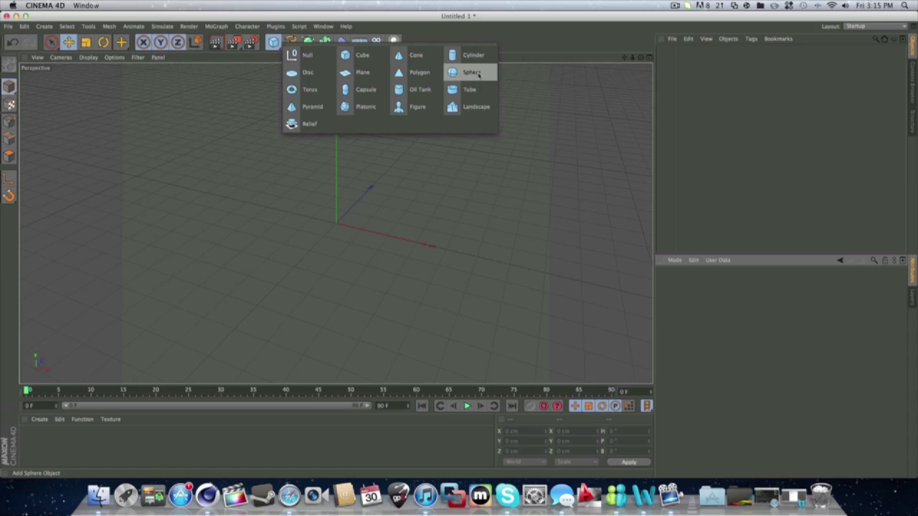
click(479, 74)
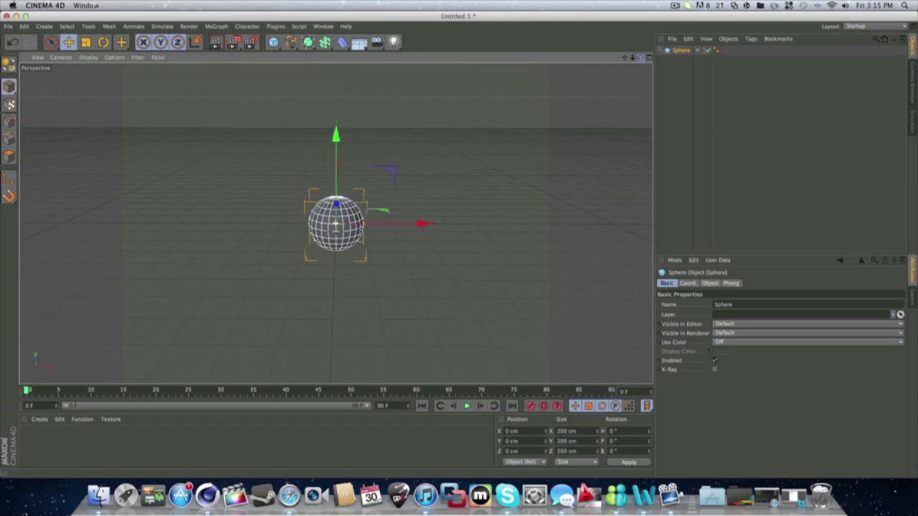
drag(641, 57, 685, 58)
click(454, 266)
click(359, 251)
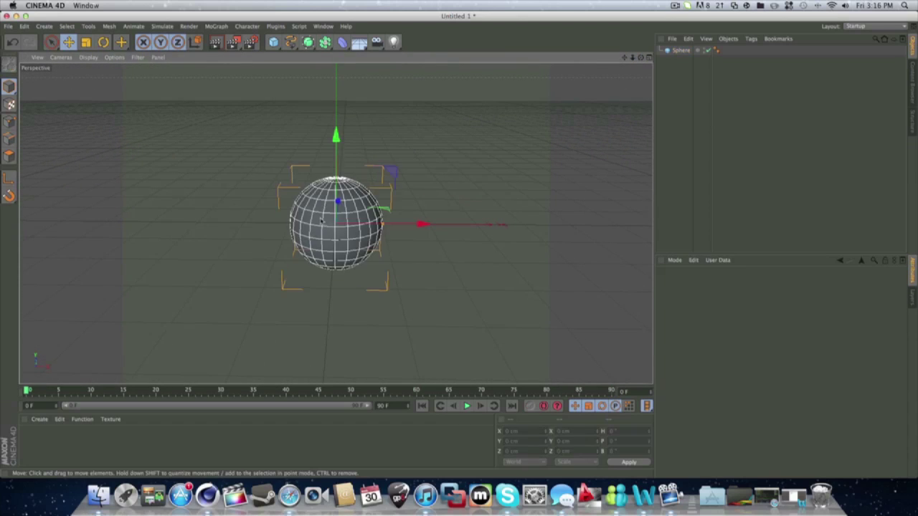
click(216, 41)
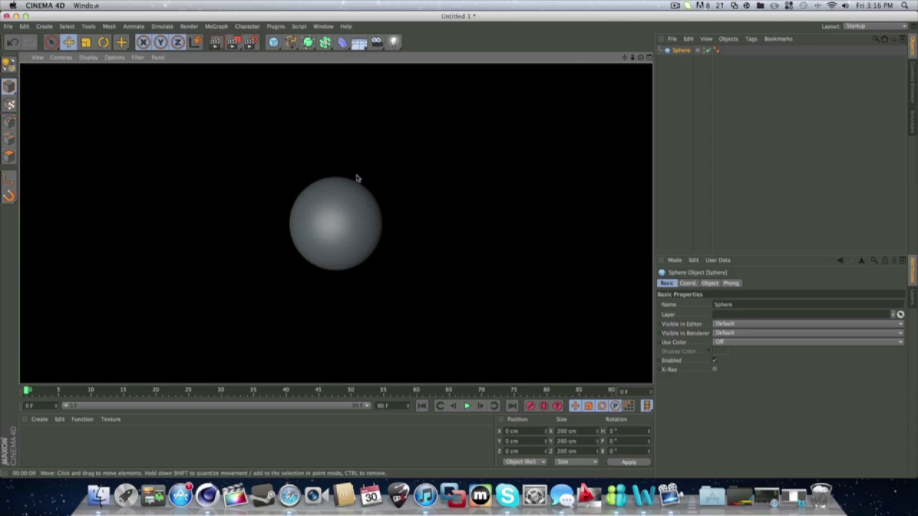
click(419, 195)
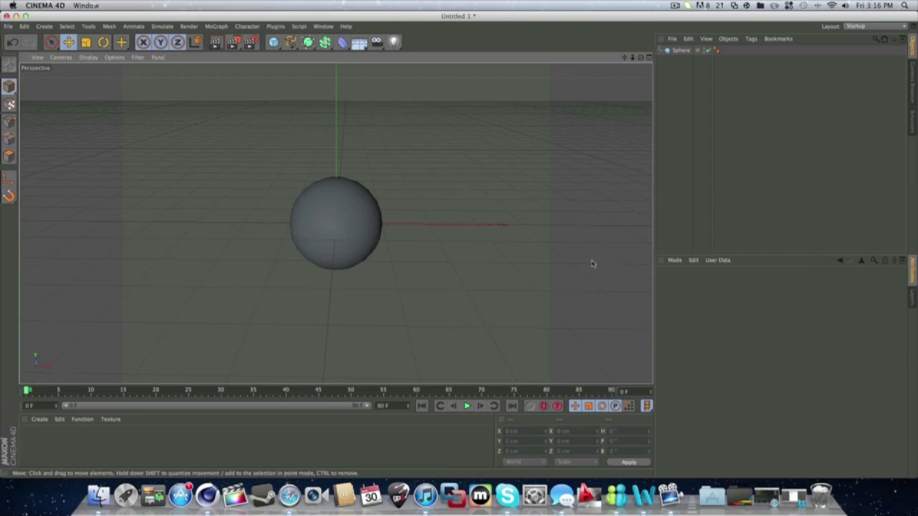
- Scale the sphere to 2 on X and Y, trying 2 on Z before setting Z back to 1
click(678, 51)
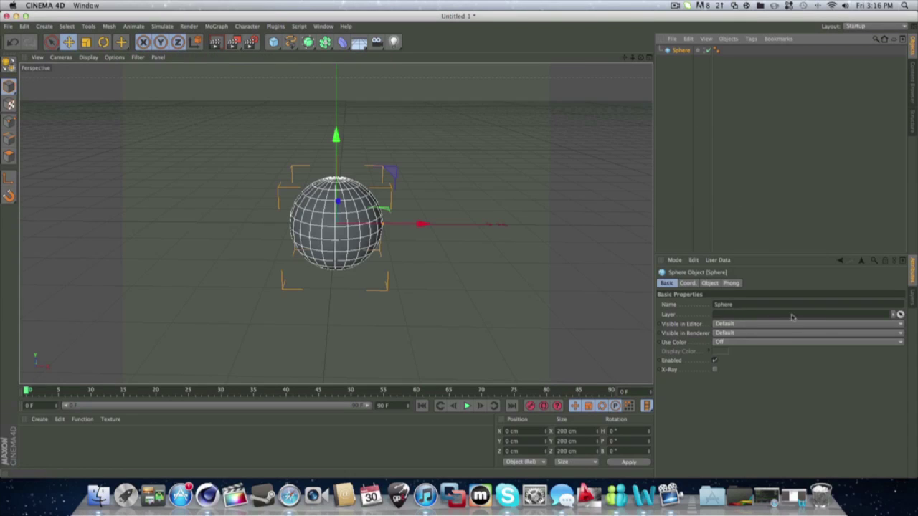
click(689, 283)
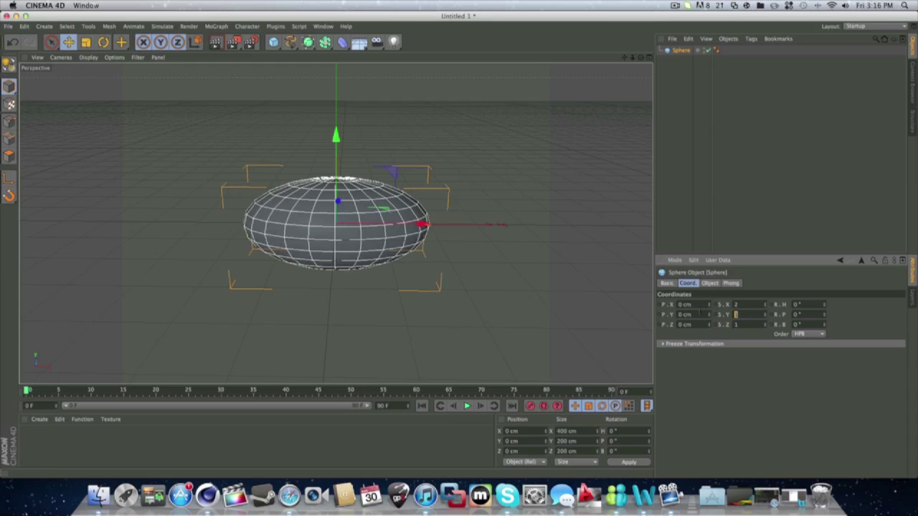
key(Tab)
click(753, 325)
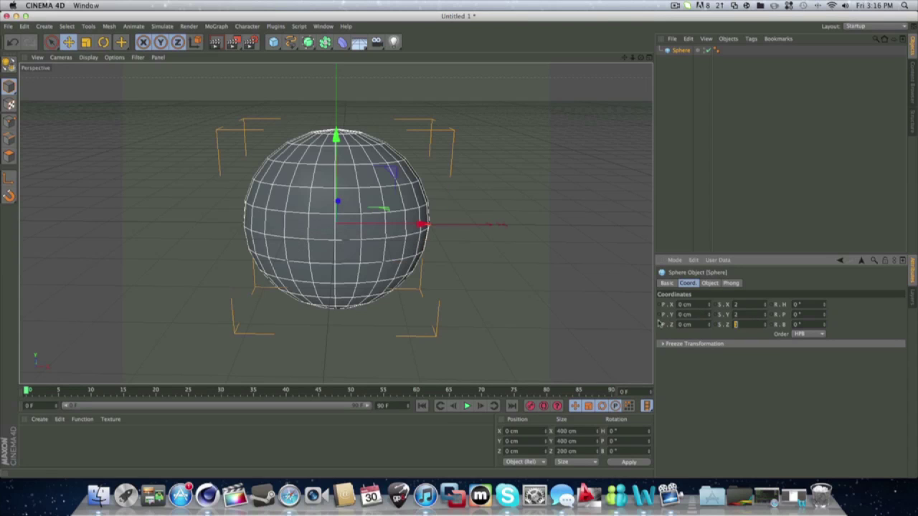
text(2)
key(Return)
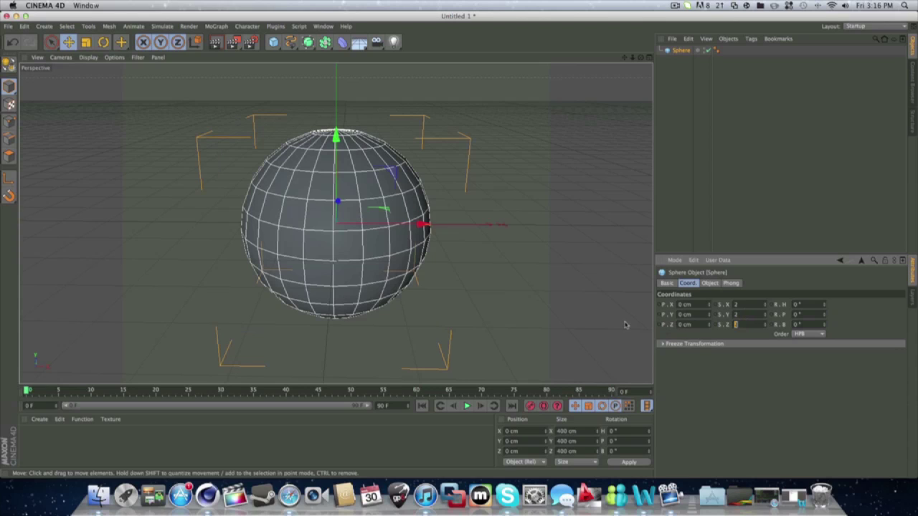
key(Return)
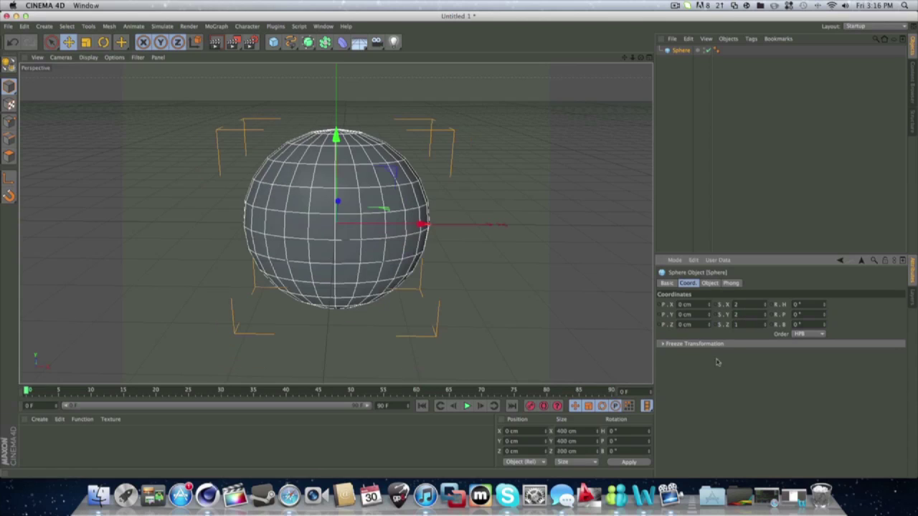
- Render a preview of the scaled sphere in the viewport and return to the editor view
scroll(616, 231, up, 1)
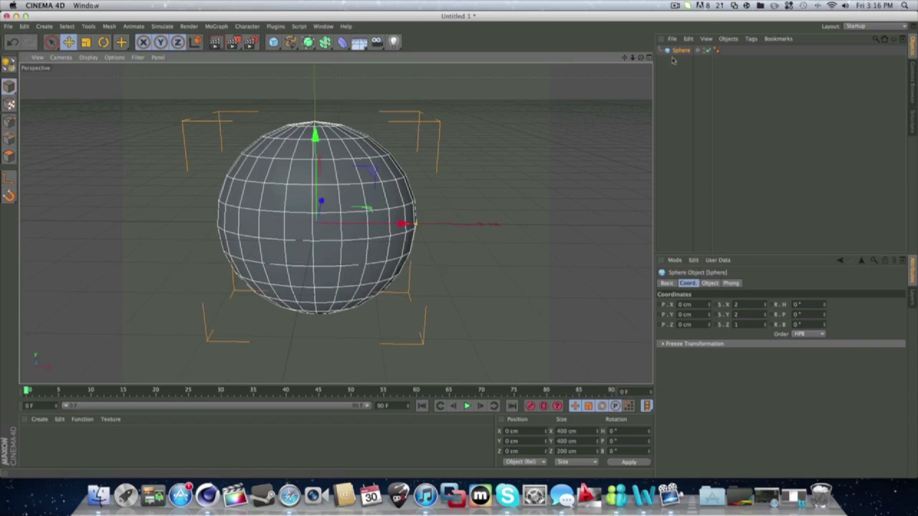
alt+drag(502, 205, 335, 223)
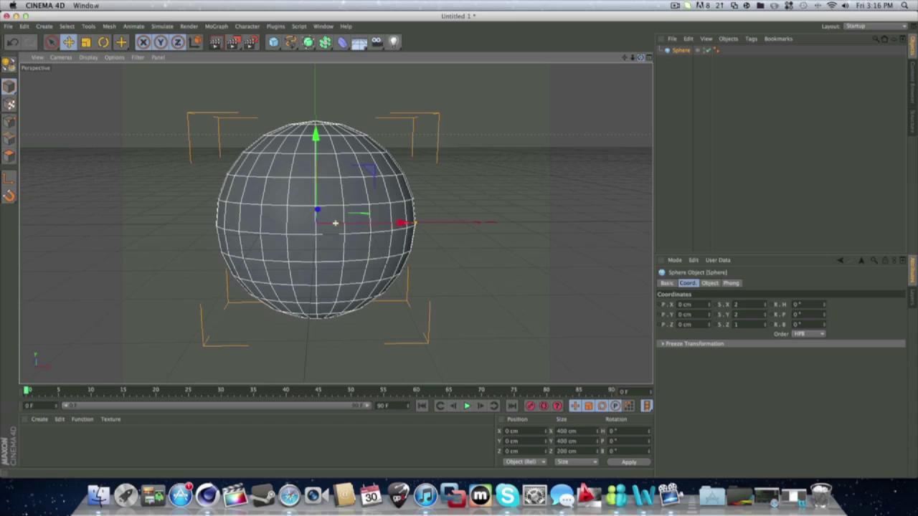
alt+drag(335, 224, 335, 224)
click(216, 42)
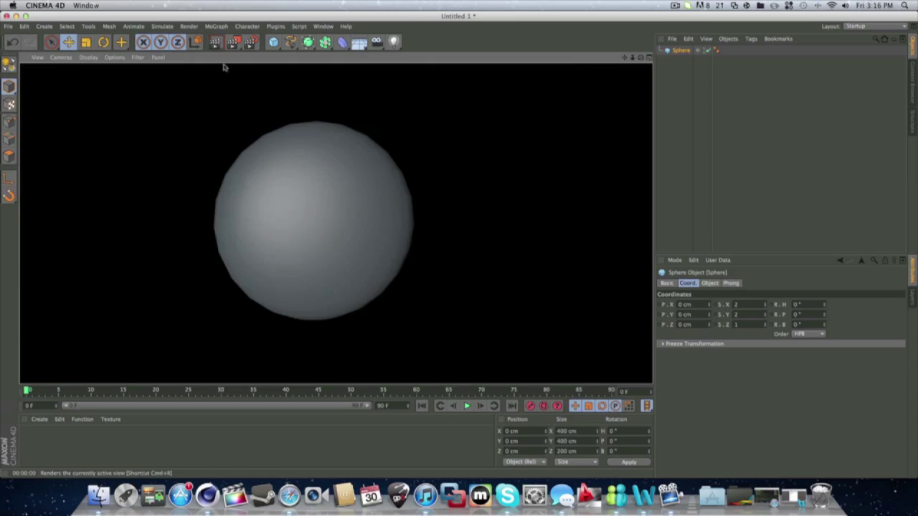
click(473, 180)
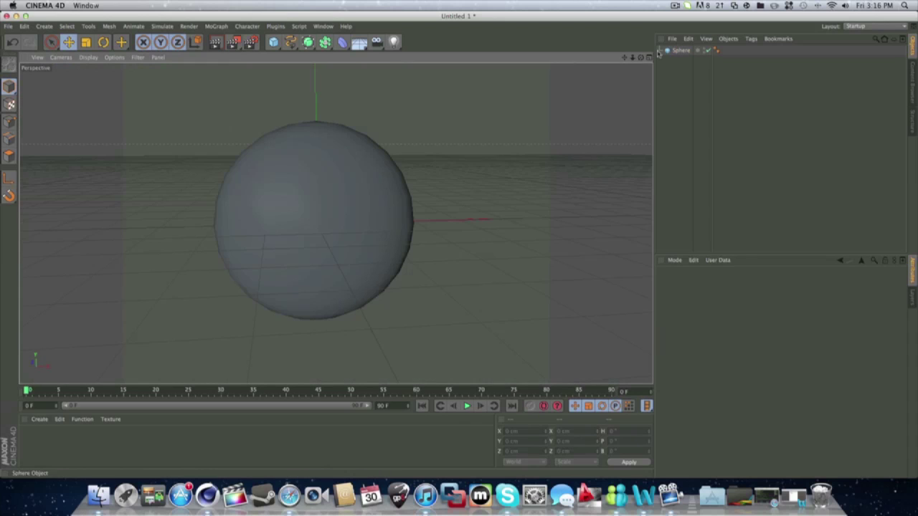
- Try an X position of 1 cm for the sphere and set it to -1 cm
drag(633, 58, 653, 66)
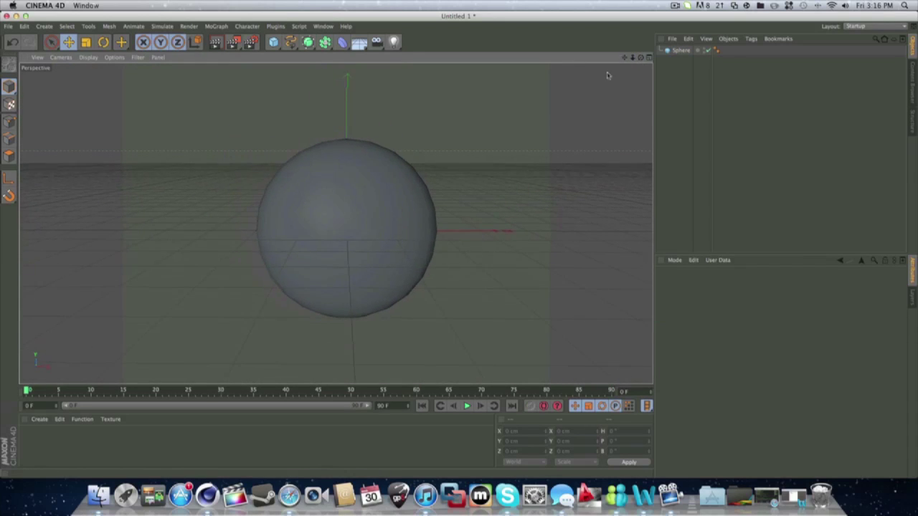
click(683, 53)
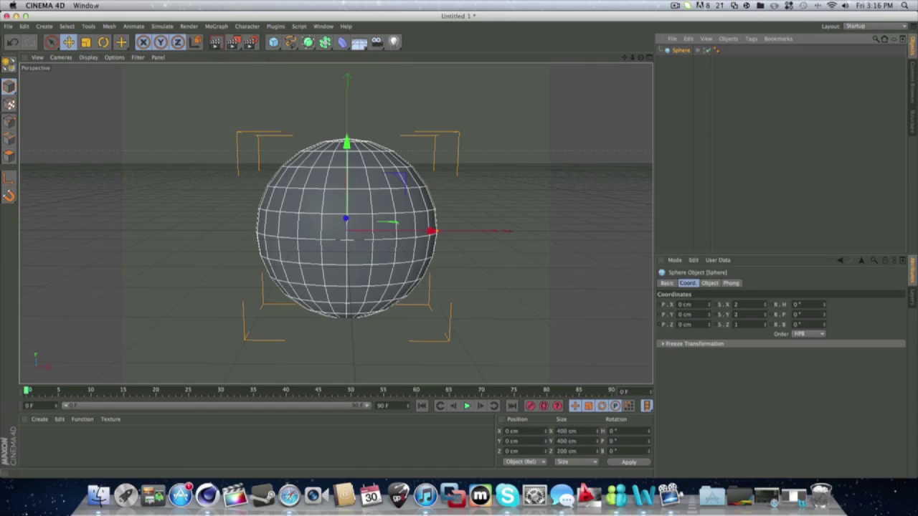
click(680, 305)
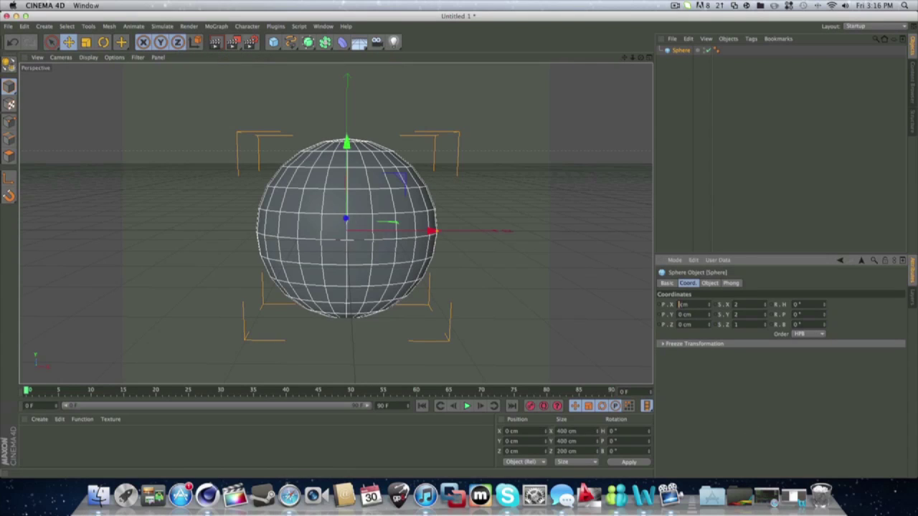
click(762, 228)
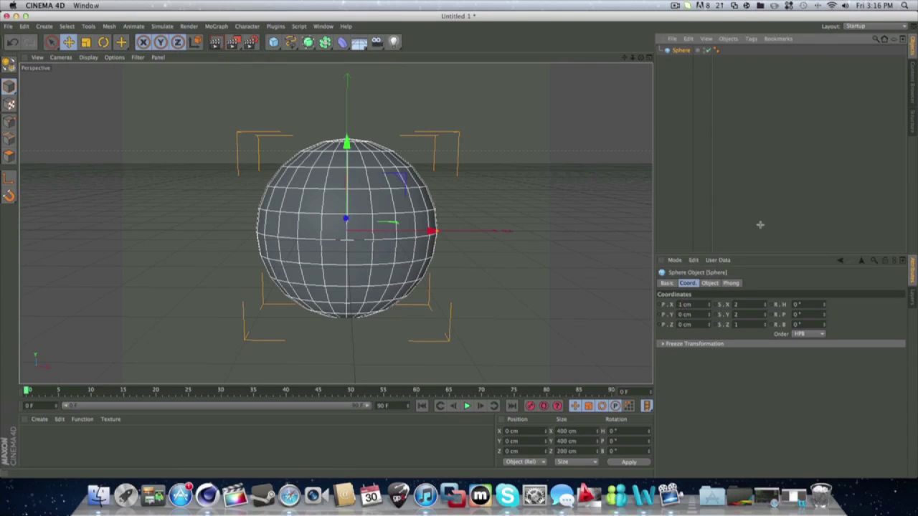
click(685, 53)
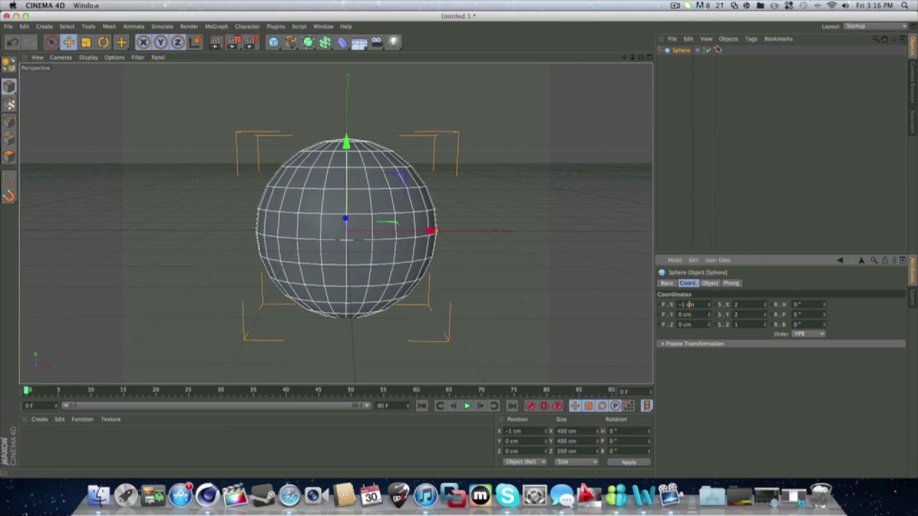
- Set the sphere's radius to 107 cm and its segments to 3, and render a preview of the faceted shape
click(710, 284)
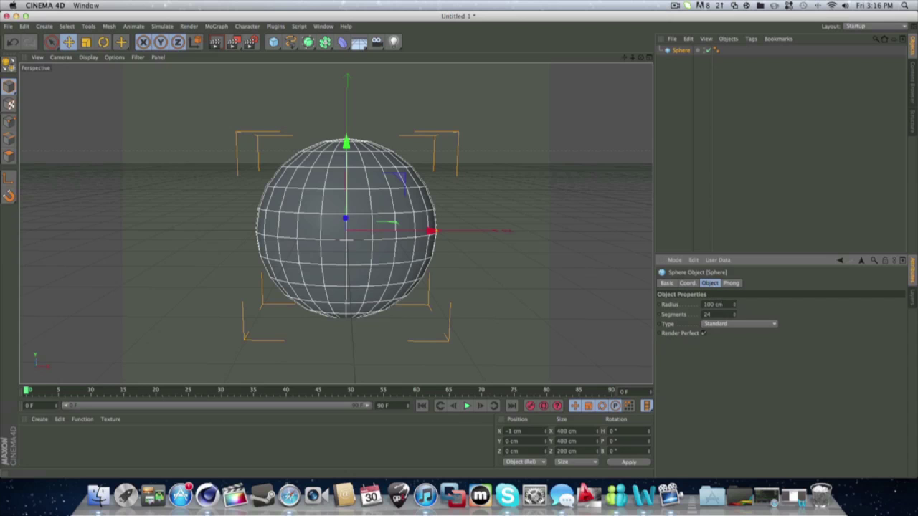
drag(734, 306, 734, 324)
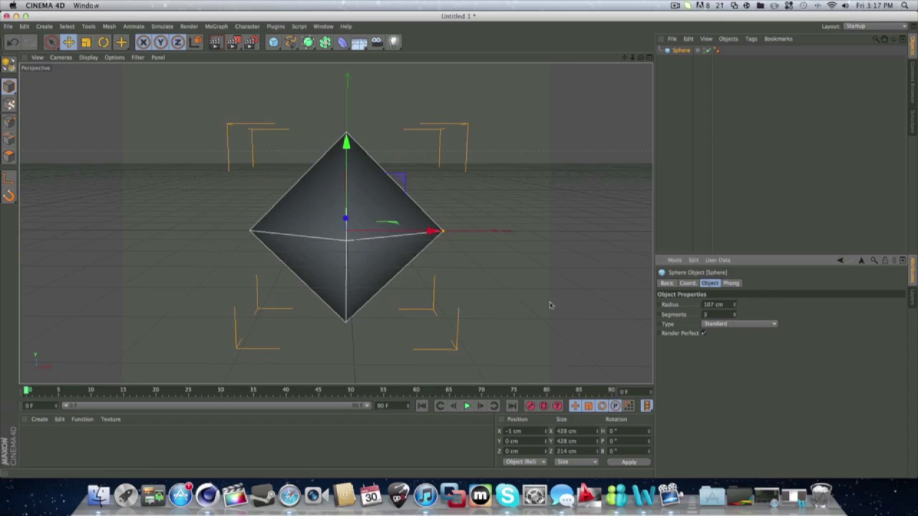
click(434, 193)
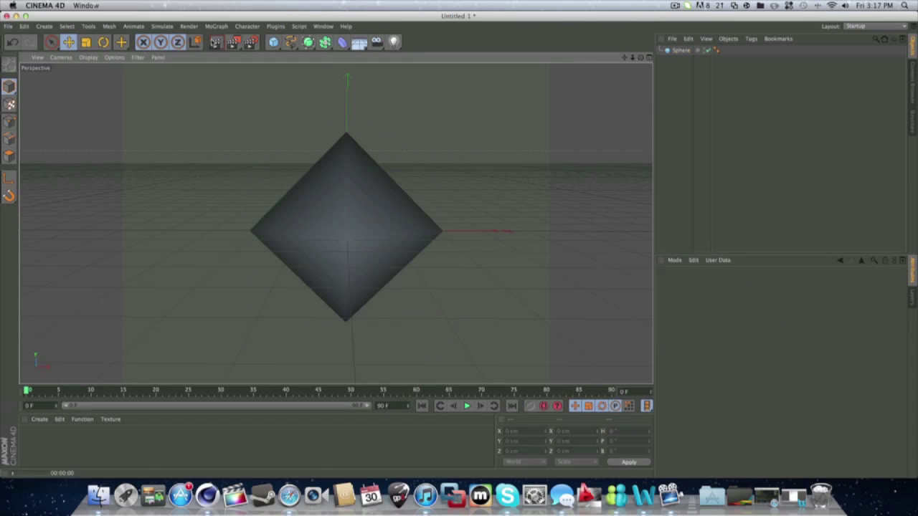
click(215, 42)
mouse_move(640, 57)
mouse_down()
mouse_move(563, 59)
mouse_move(641, 58)
mouse_move(640, 70)
mouse_up()
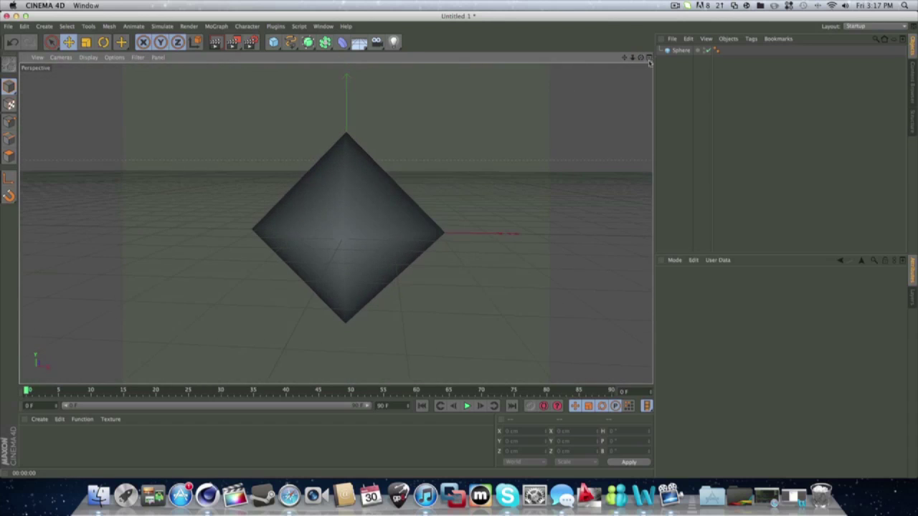
- Set the sphere's segments to 6, render a preview and inspect the shape from another angle
click(680, 51)
drag(735, 315, 735, 310)
click(216, 42)
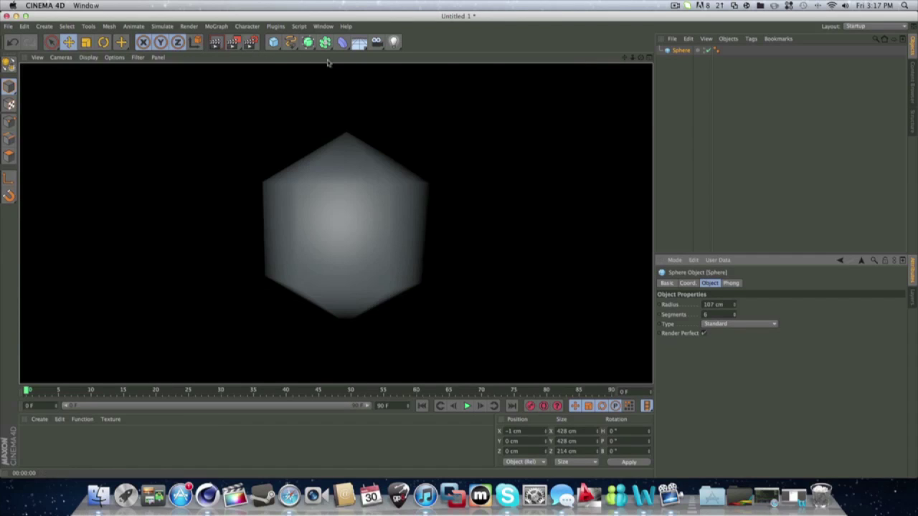
drag(643, 60, 634, 61)
alt+drag(335, 223, 308, 215)
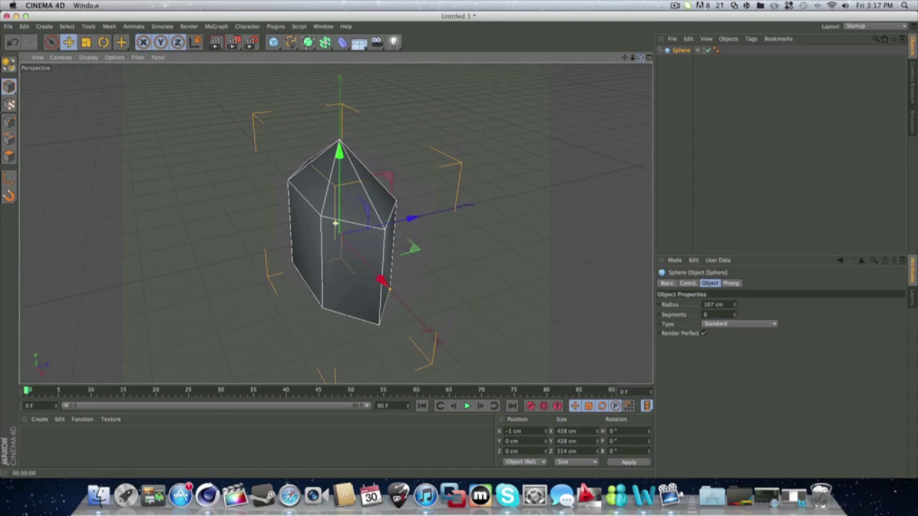
- Render a preview of the six-segment sphere, return to the editor view and delete the sphere from the scene
click(216, 41)
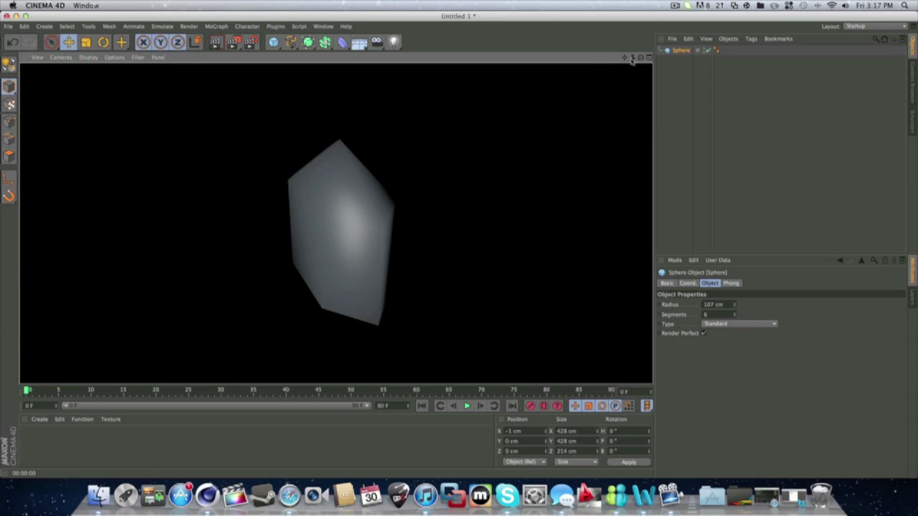
mouse_move(640, 58)
mouse_down()
mouse_move(638, 88)
mouse_move(641, 59)
mouse_up()
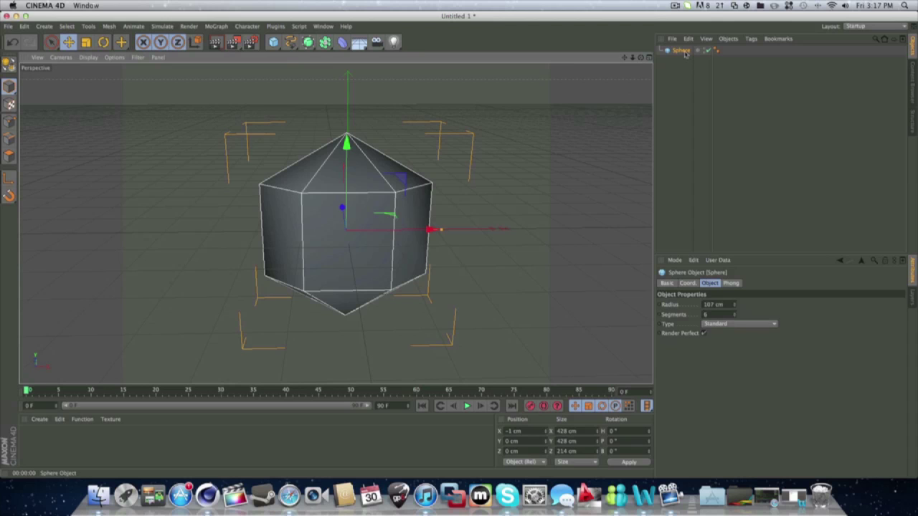
key(Delete)
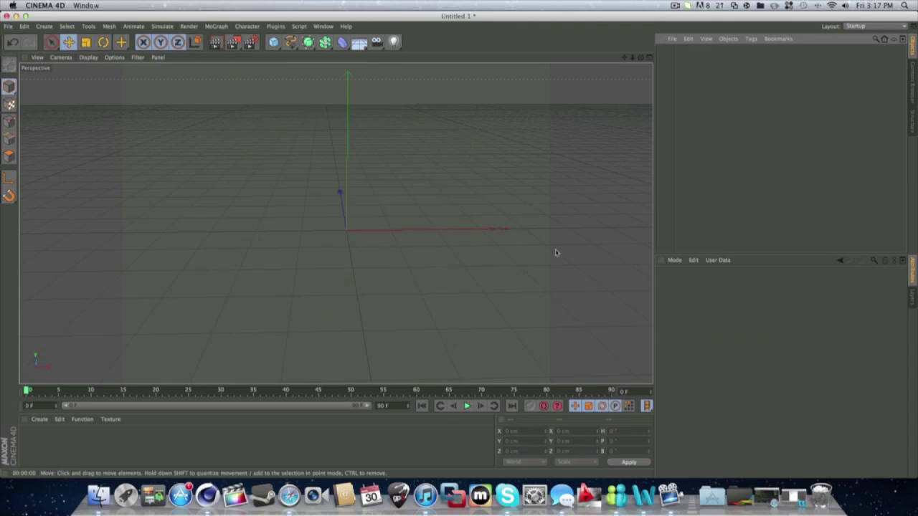
- Check the tutorial notes in Word, return to Cinema 4D and add a MoText object to the empty scene
click(797, 499)
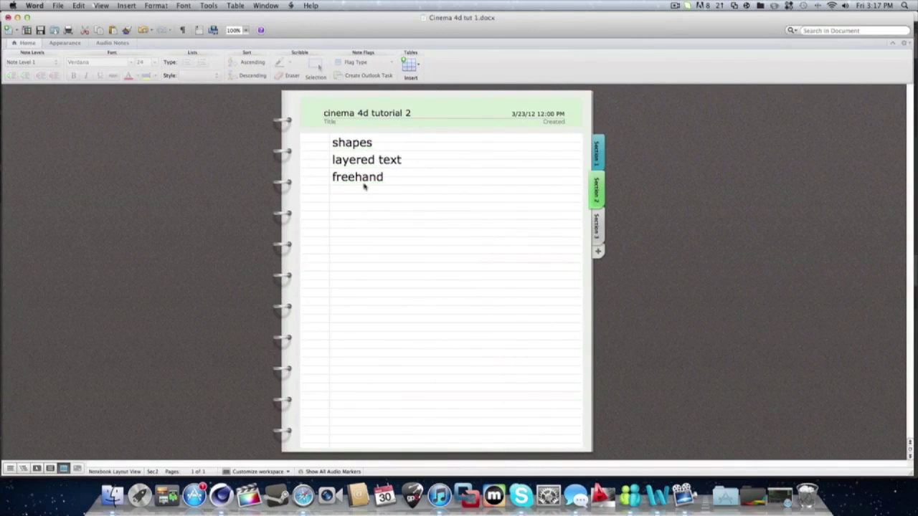
click(18, 16)
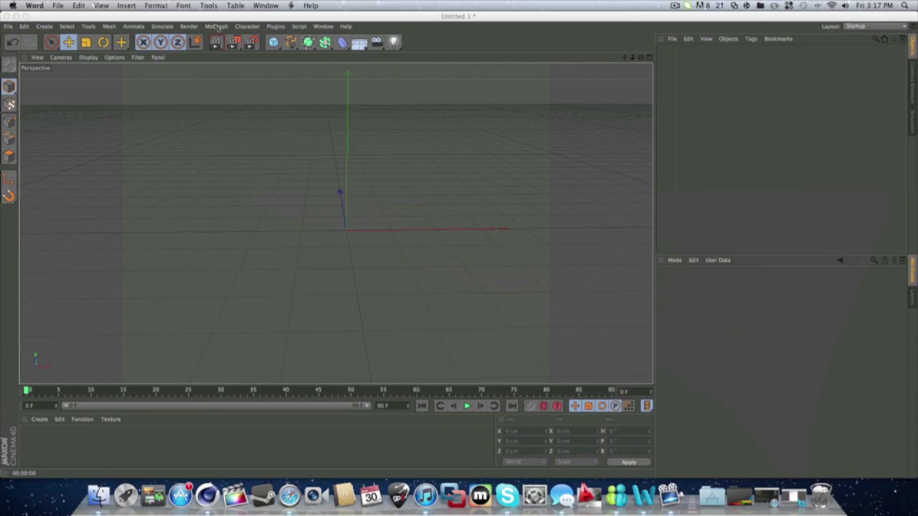
click(216, 26)
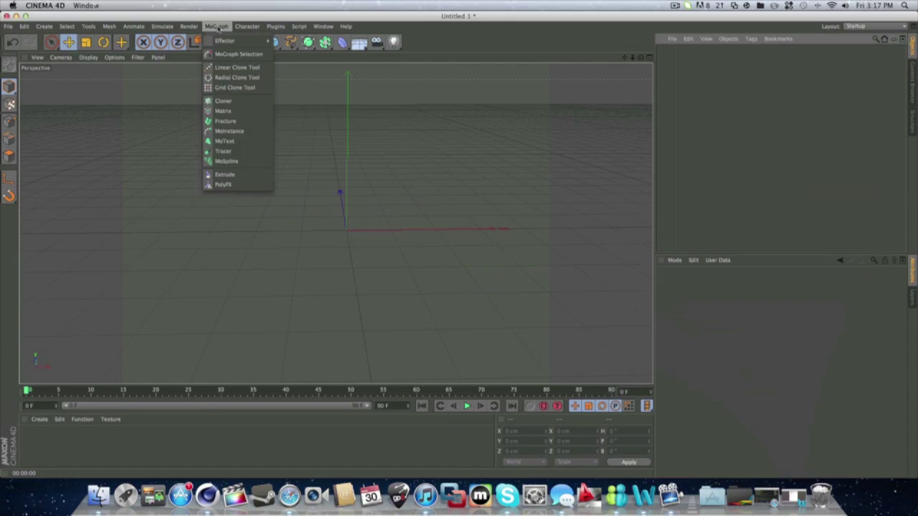
click(224, 142)
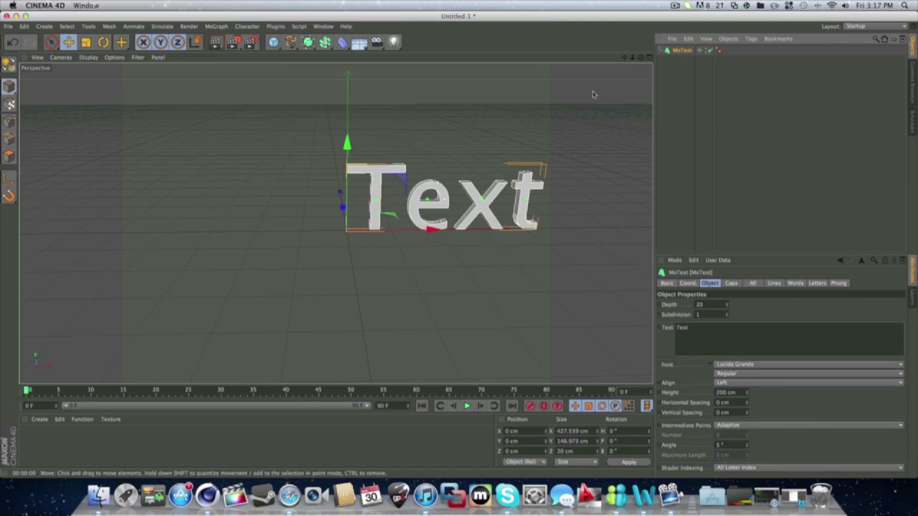
- Replace the MoText object's default wording with "Hello"
drag(624, 57, 521, 59)
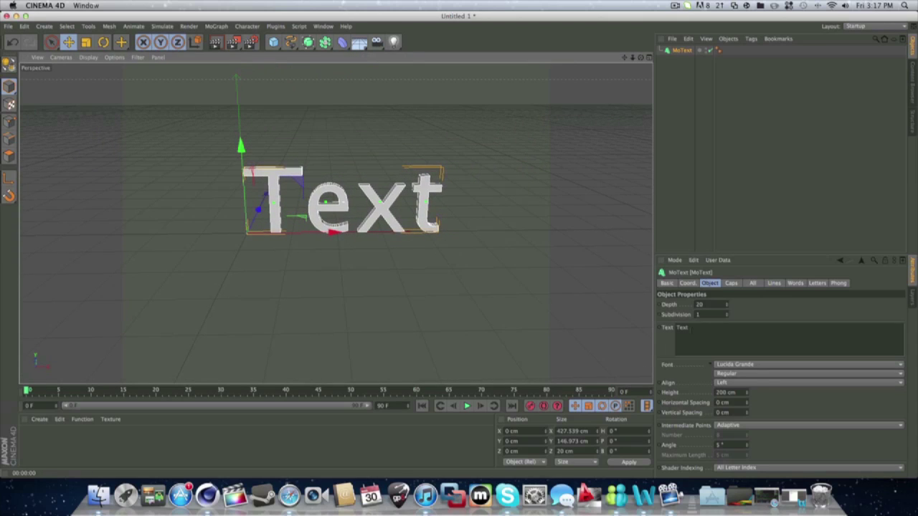
key(BackSpace)
key(BackSpace)
key(BackSpace)
key(BackSpace)
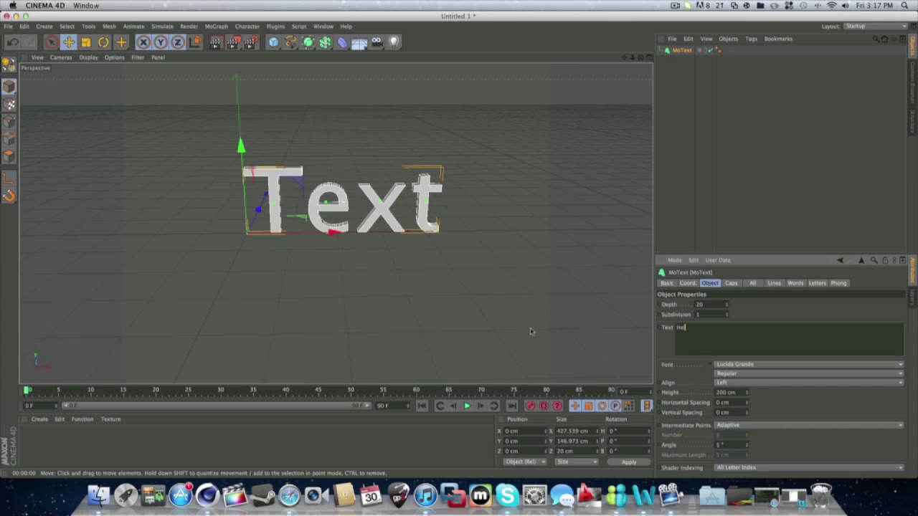
click(761, 154)
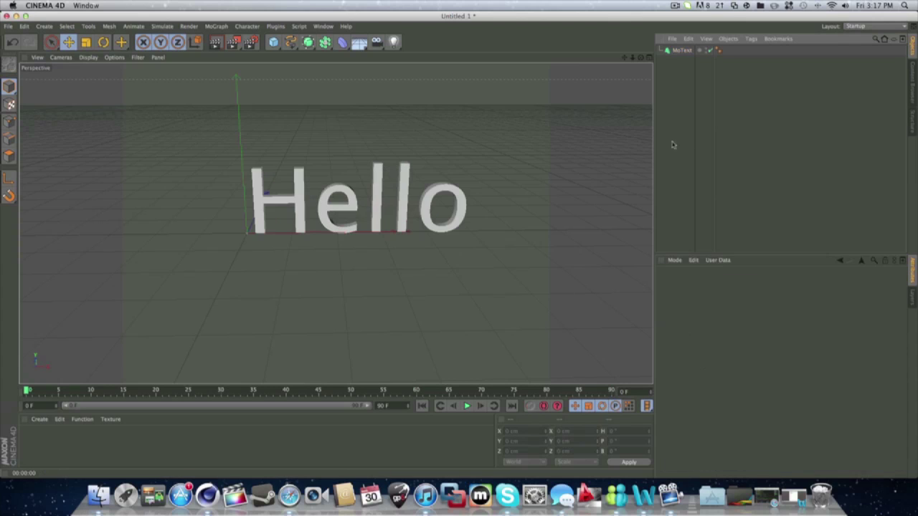
- Change the font of the Hello text to Air Millhouse Italic
drag(641, 58, 605, 60)
click(685, 51)
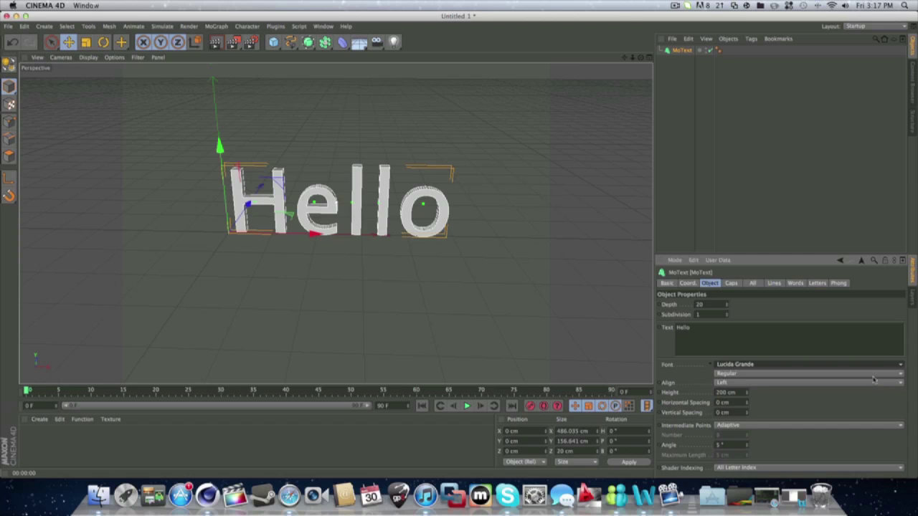
click(871, 365)
scroll(780, 252, up, 15)
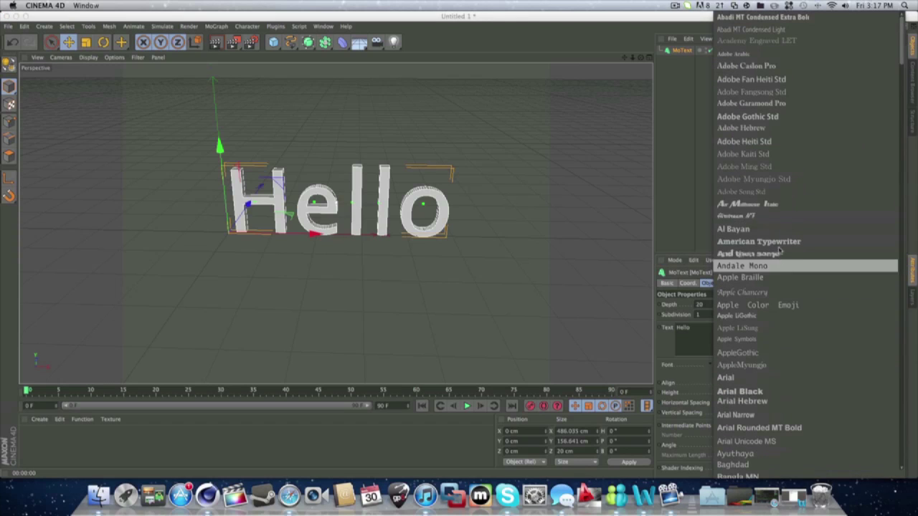
click(771, 206)
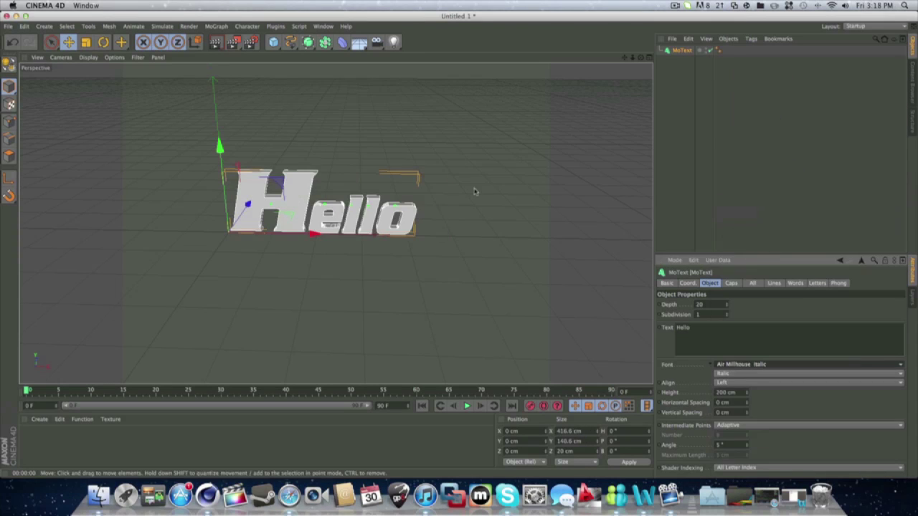
- Set the depth of the Hello text to 100 and inspect the thicker letters from another angle
click(524, 129)
drag(640, 58, 640, 57)
click(680, 50)
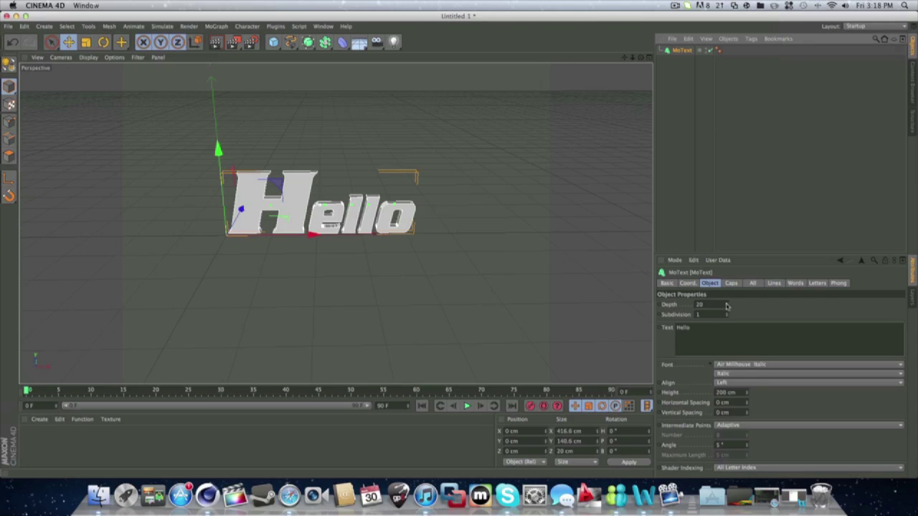
drag(710, 305, 535, 305)
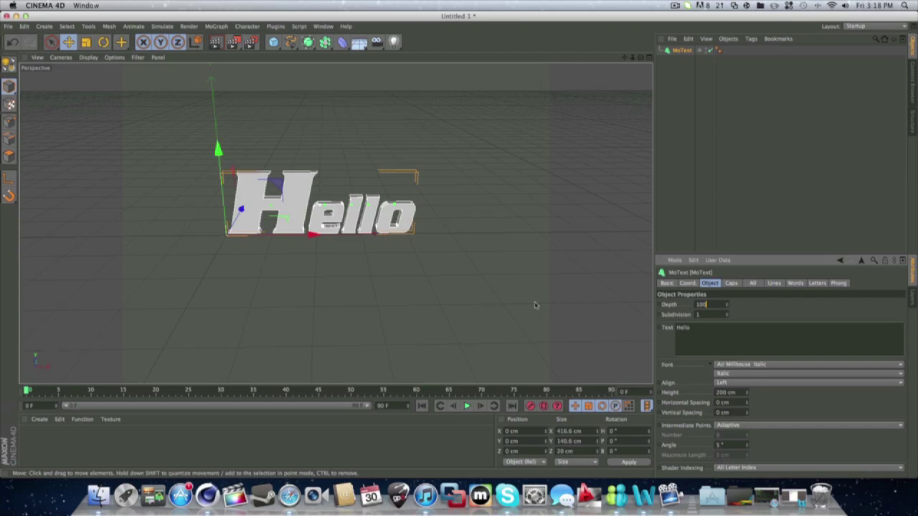
click(751, 207)
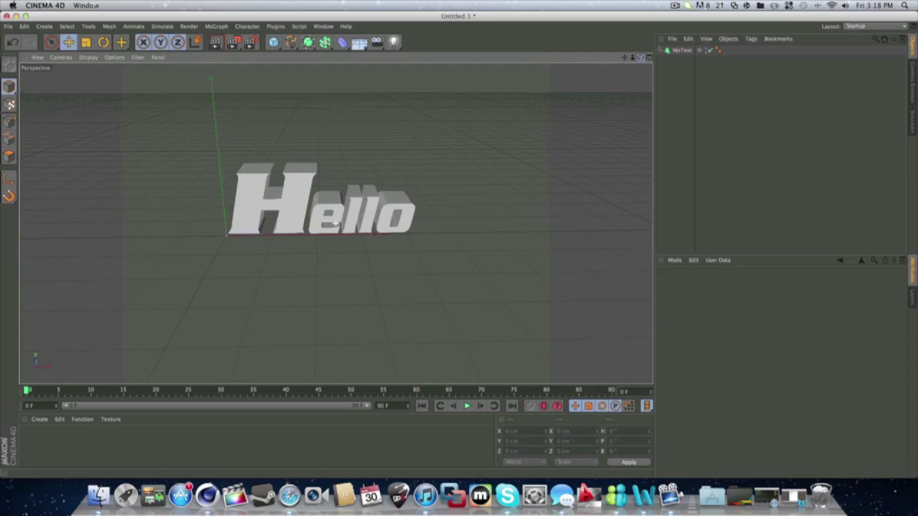
drag(640, 57, 503, 129)
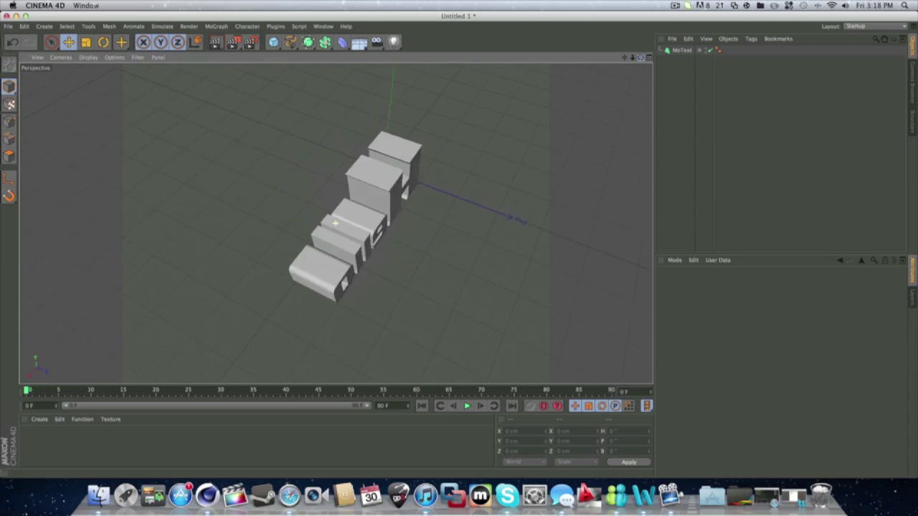
alt+drag(335, 223, 335, 224)
- Increase the height of the Hello text to 281 cm
click(678, 51)
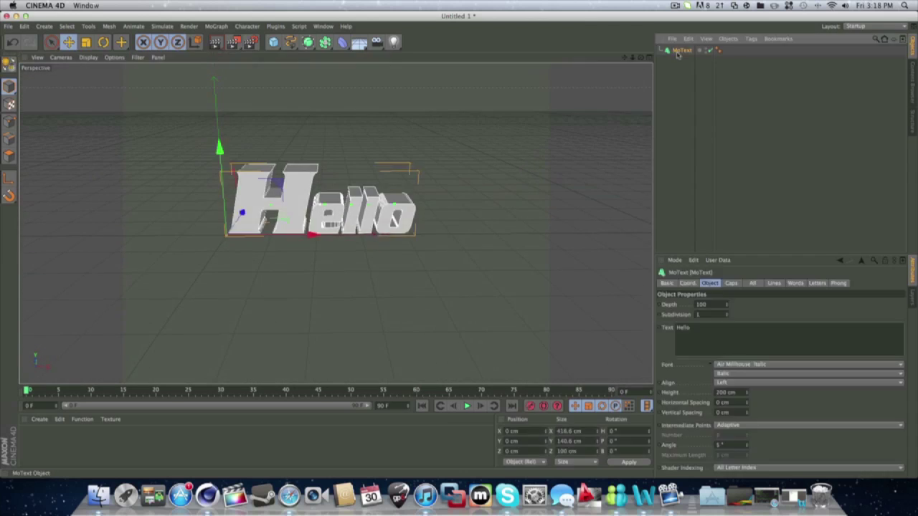
drag(748, 395, 748, 393)
drag(627, 59, 606, 61)
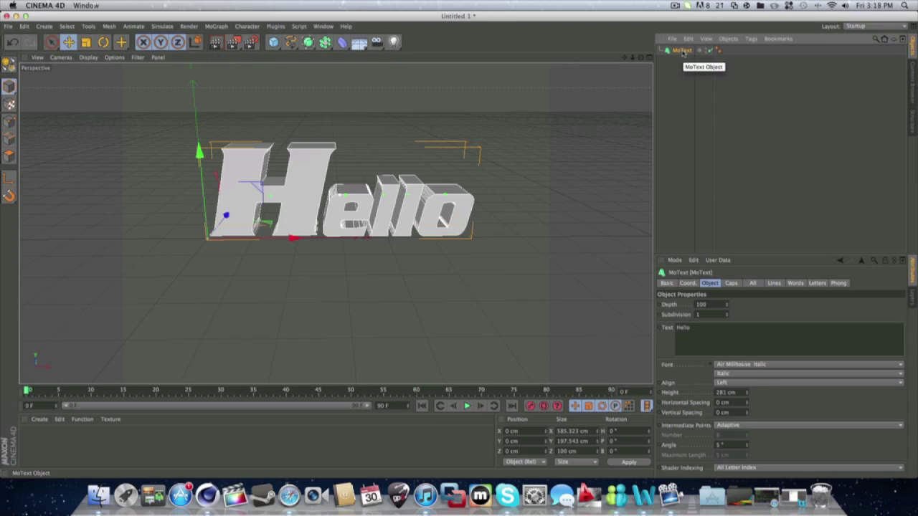
- Duplicate the Hello MoText object in place, try moving the copy back along the Z axis, and undo that move
key(super+c)
key(super+v)
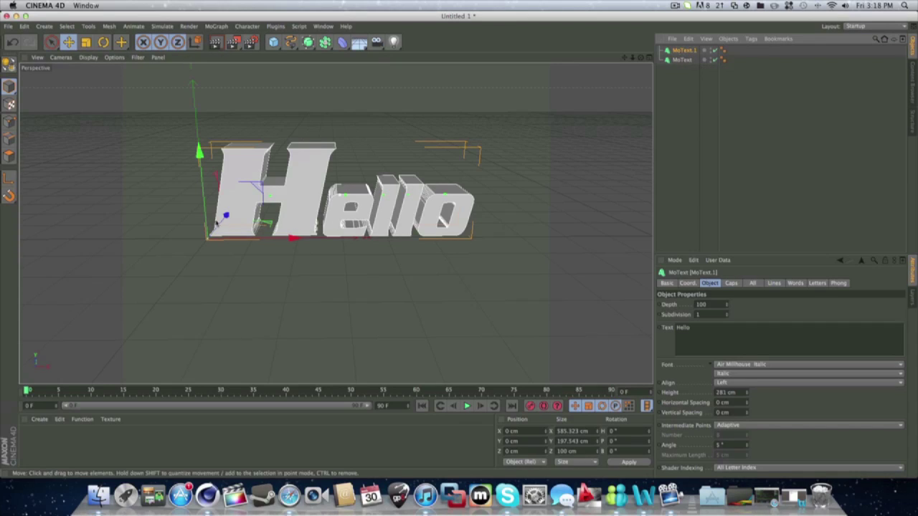
drag(224, 216, 256, 173)
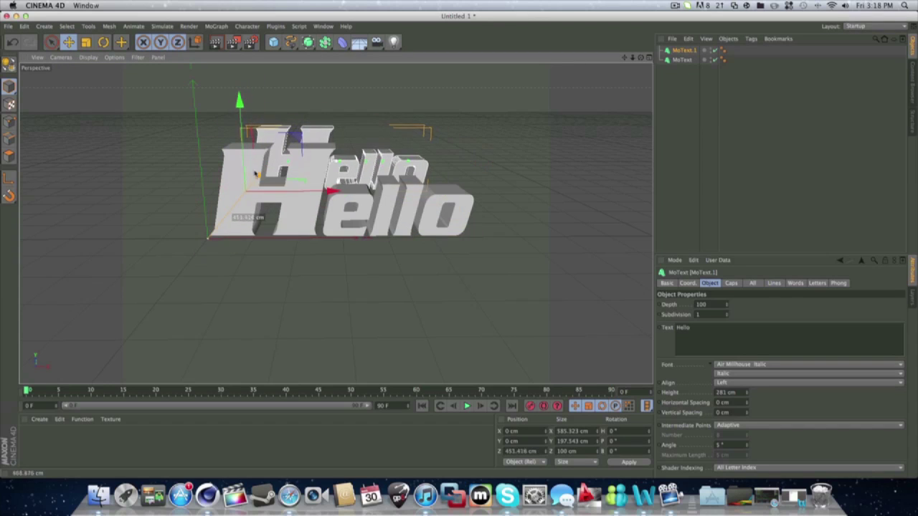
click(13, 41)
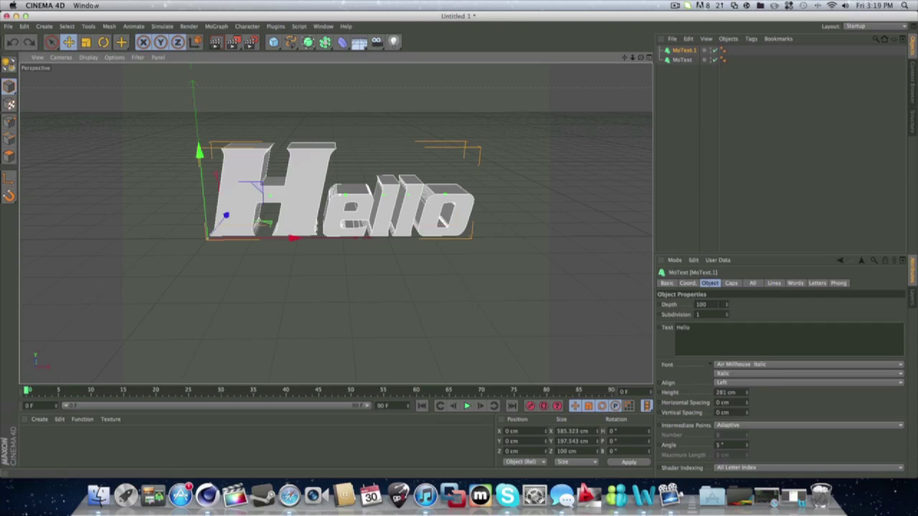
- Set the duplicated text's depth to 80 and shift it about 10 cm along the Z axis
drag(718, 304, 481, 289)
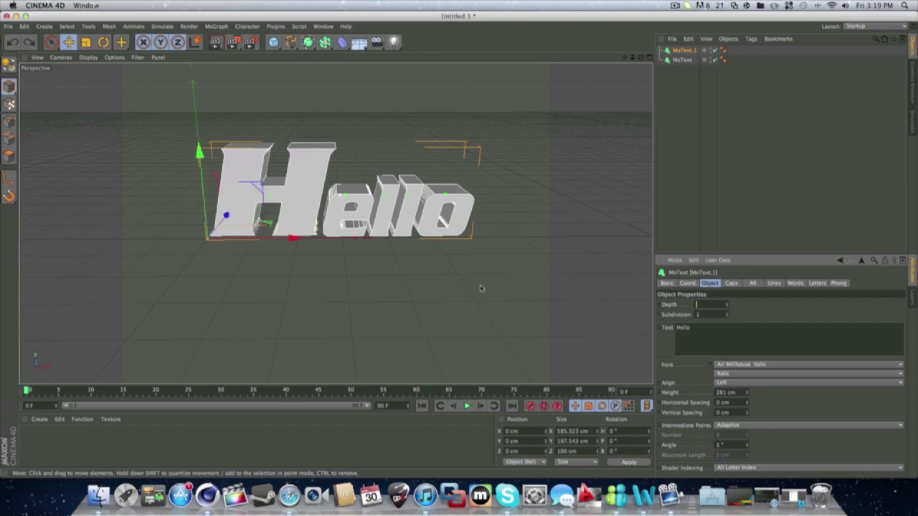
click(773, 168)
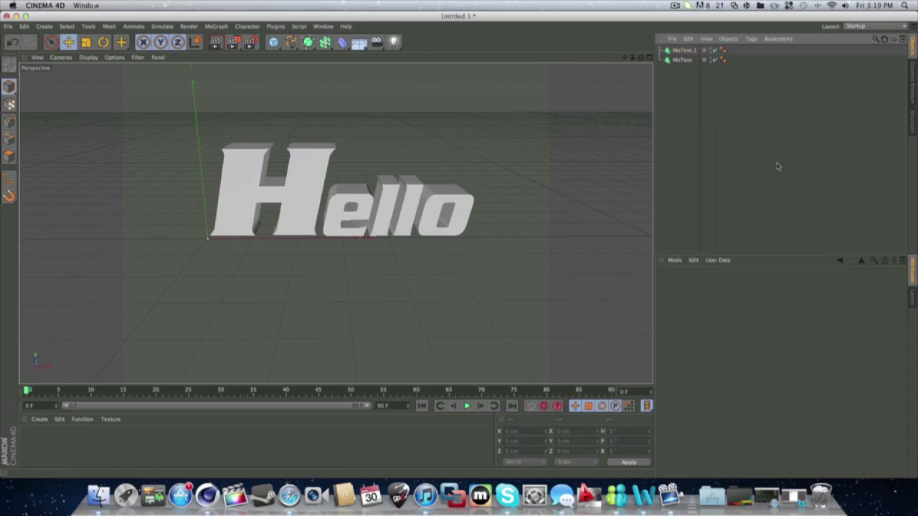
drag(640, 57, 730, 26)
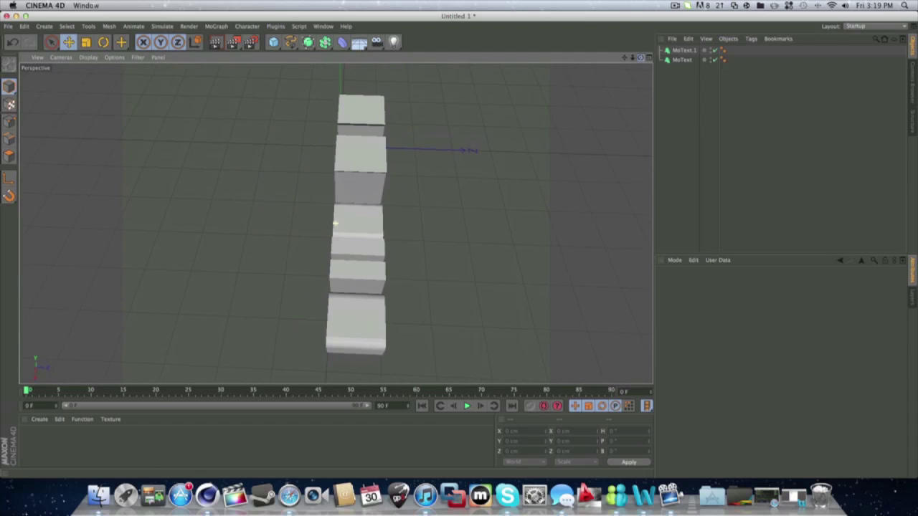
click(693, 50)
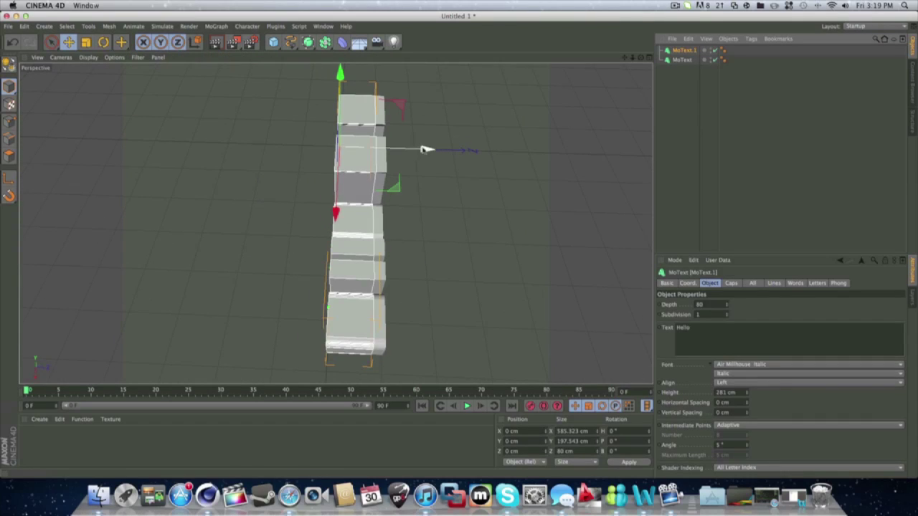
drag(425, 149, 428, 150)
drag(640, 57, 758, 30)
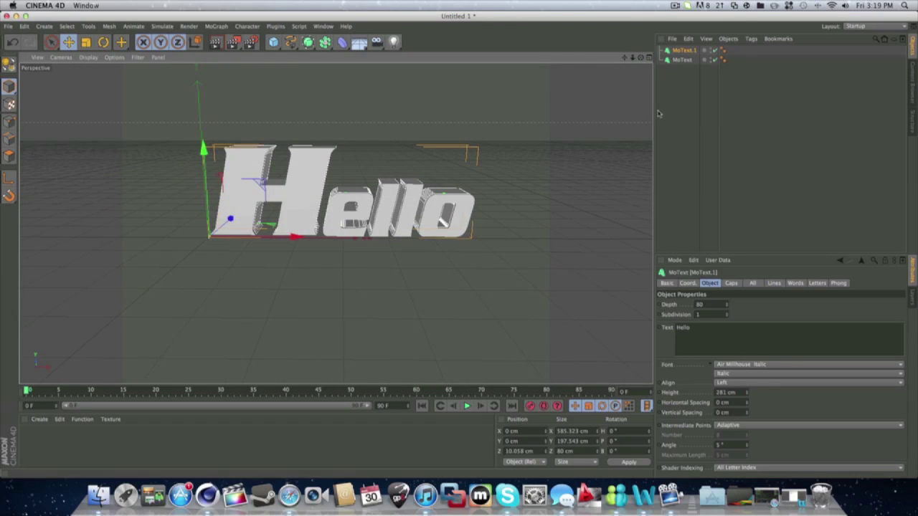
- Set both the start and end caps of the duplicated text to Fillet Cap and render a preview of the layered text
click(731, 284)
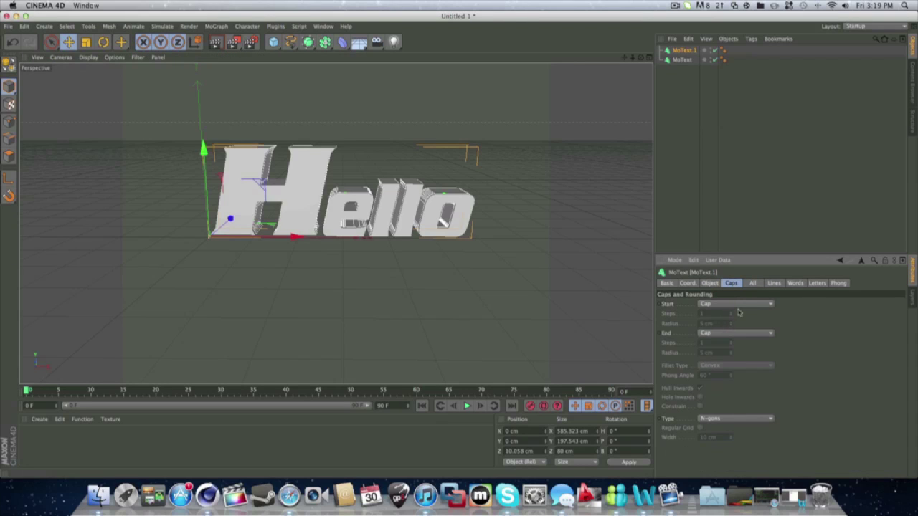
click(740, 306)
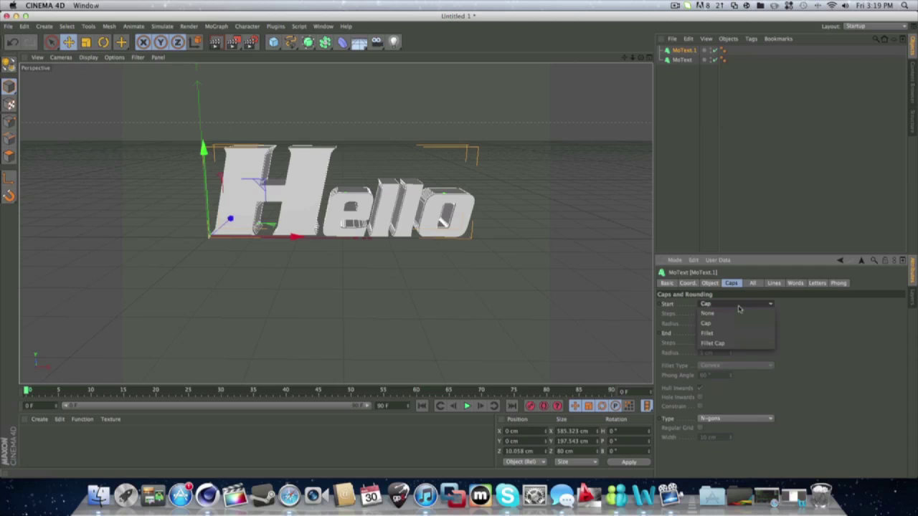
click(731, 345)
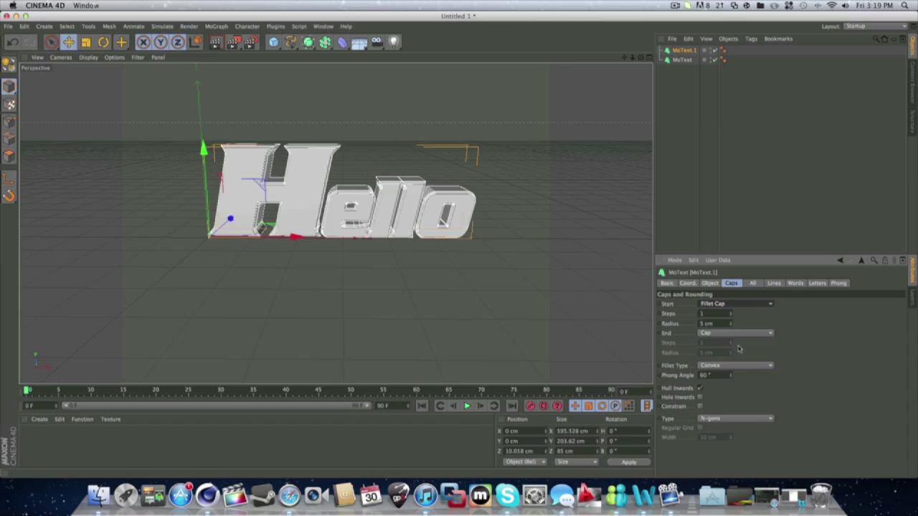
click(760, 335)
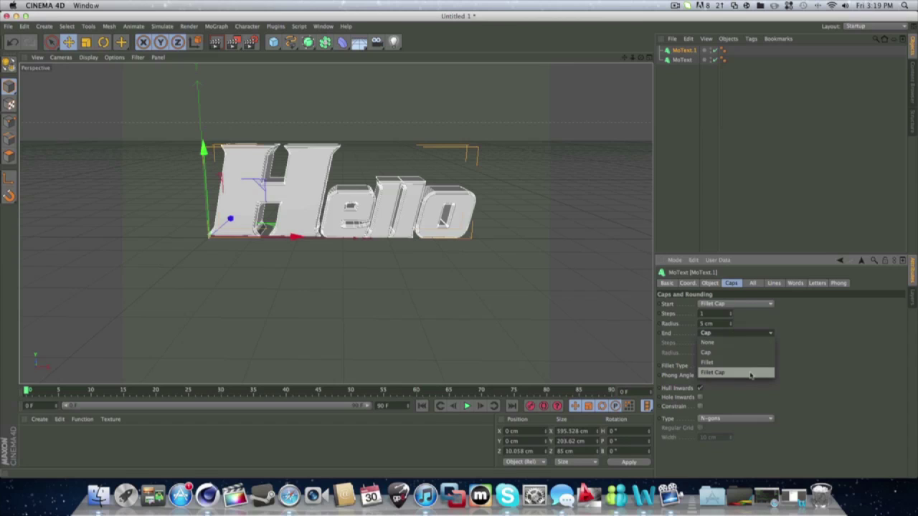
click(751, 375)
click(506, 254)
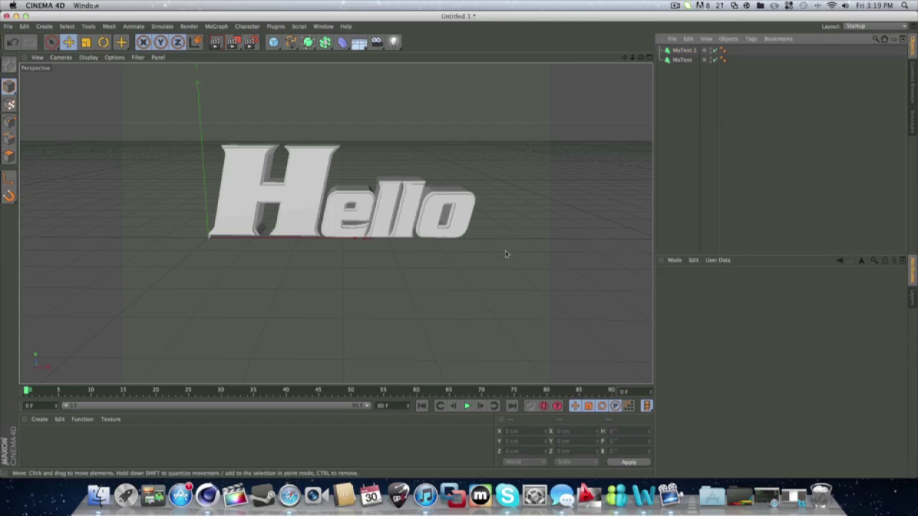
click(215, 44)
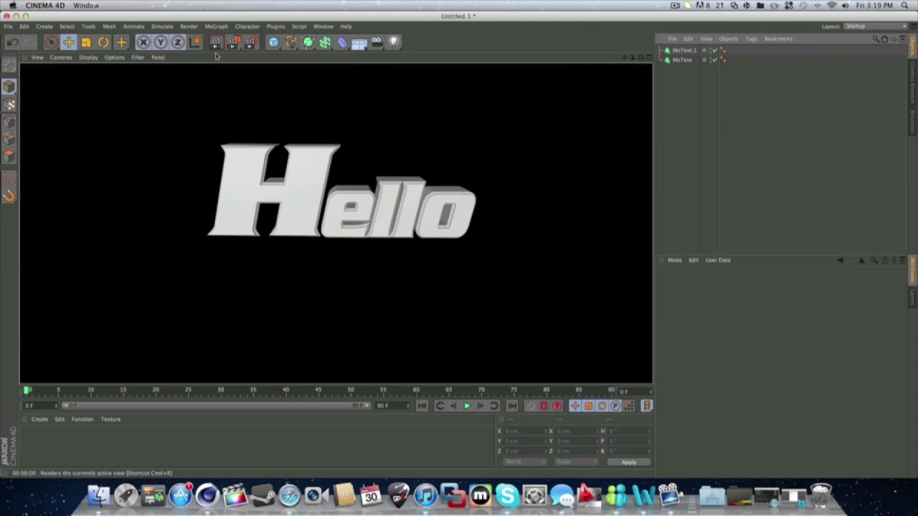
click(698, 153)
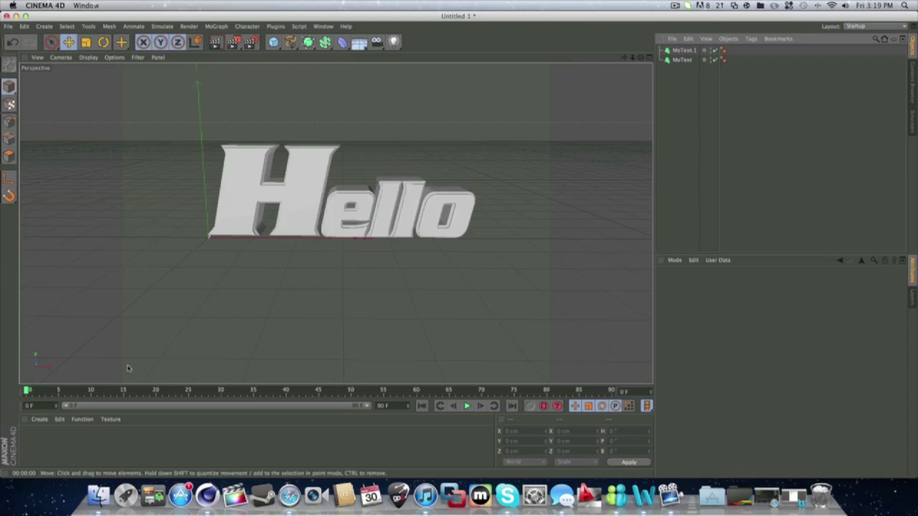
- Create a new material for the scene
click(40, 419)
click(59, 334)
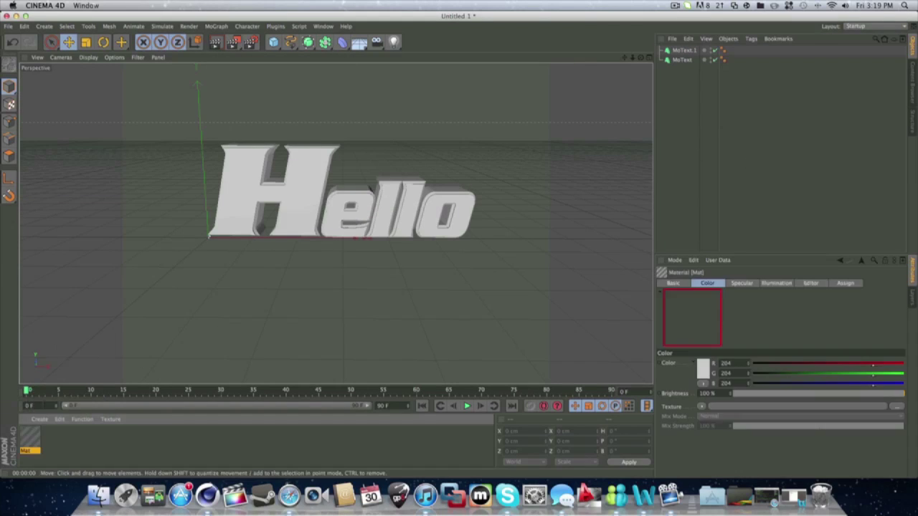
- Create a second material and set its color's green value to 0 for a purple tone
click(40, 419)
click(61, 335)
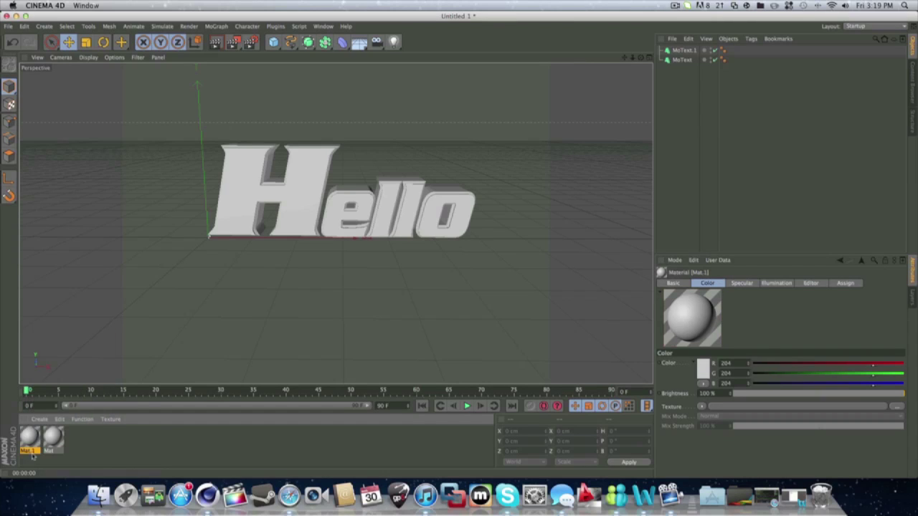
double_click(29, 436)
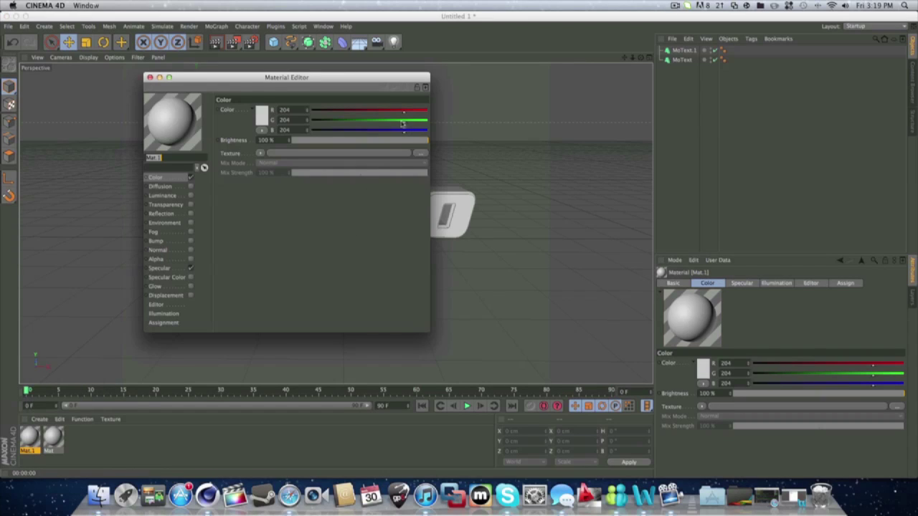
drag(402, 123, 310, 121)
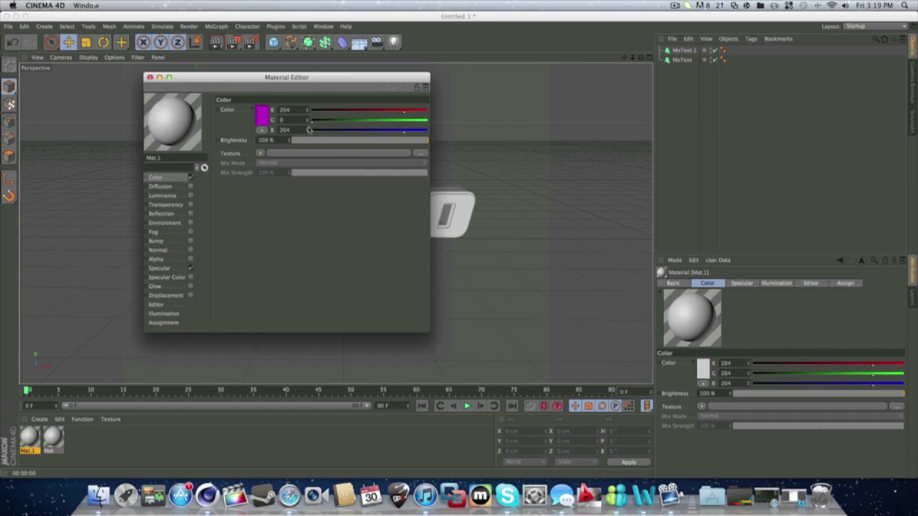
click(150, 78)
- Make the first material yellow-green by setting its color's blue value to 0
double_click(52, 437)
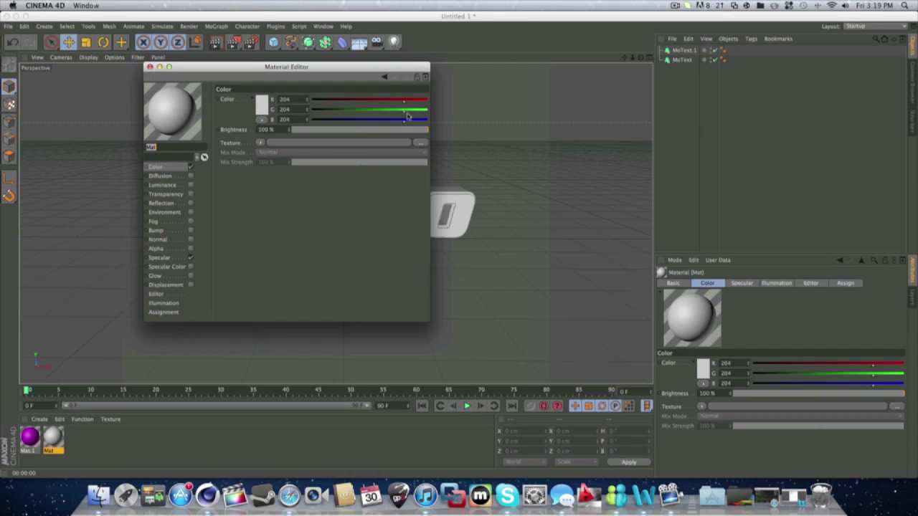
drag(405, 119, 310, 119)
click(150, 67)
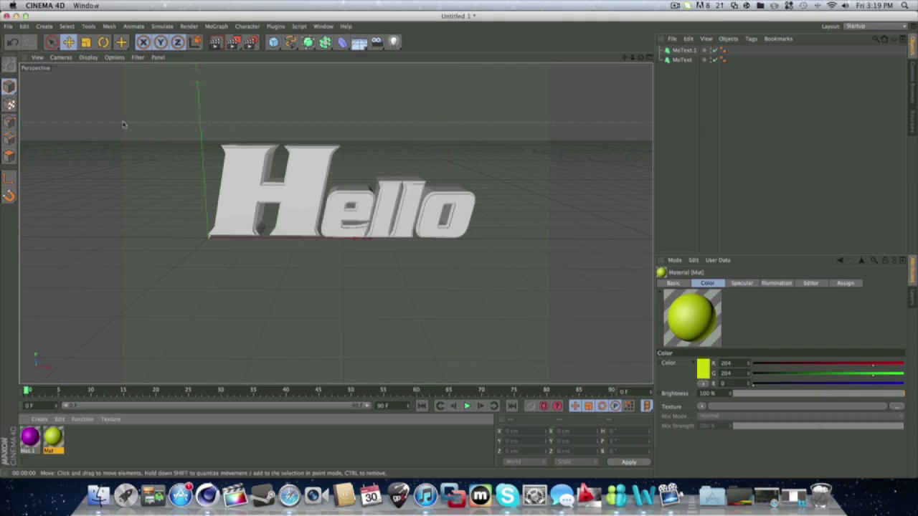
- Apply the purple material to MoText.1 and the yellow-green one to MoText, and render a preview of the layered text
drag(27, 440, 718, 50)
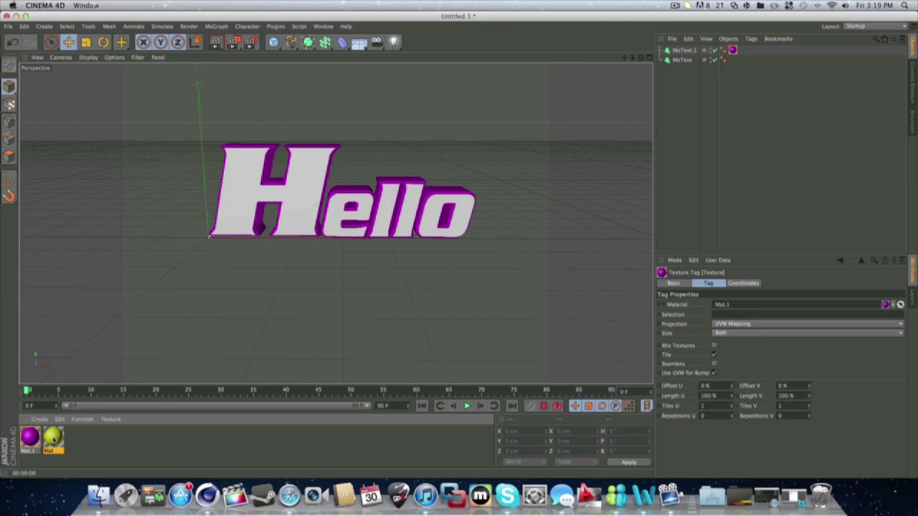
drag(759, 27, 719, 61)
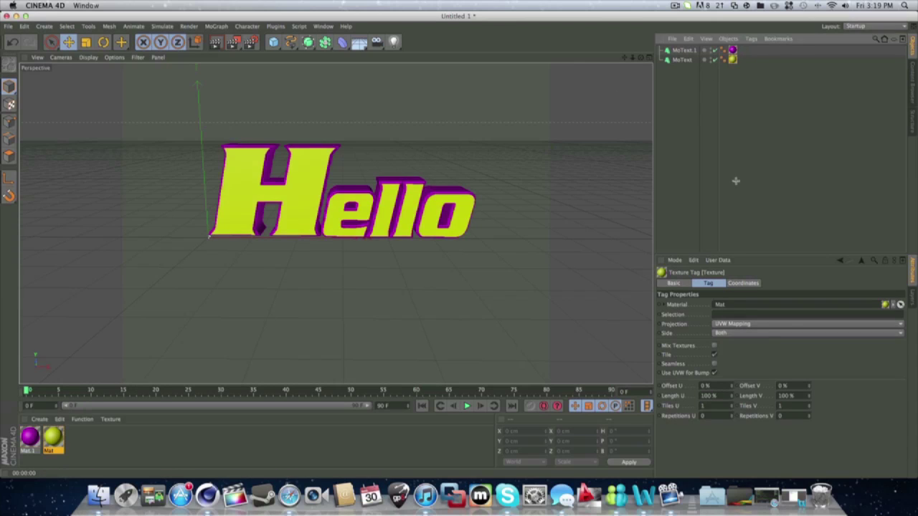
click(736, 181)
click(215, 42)
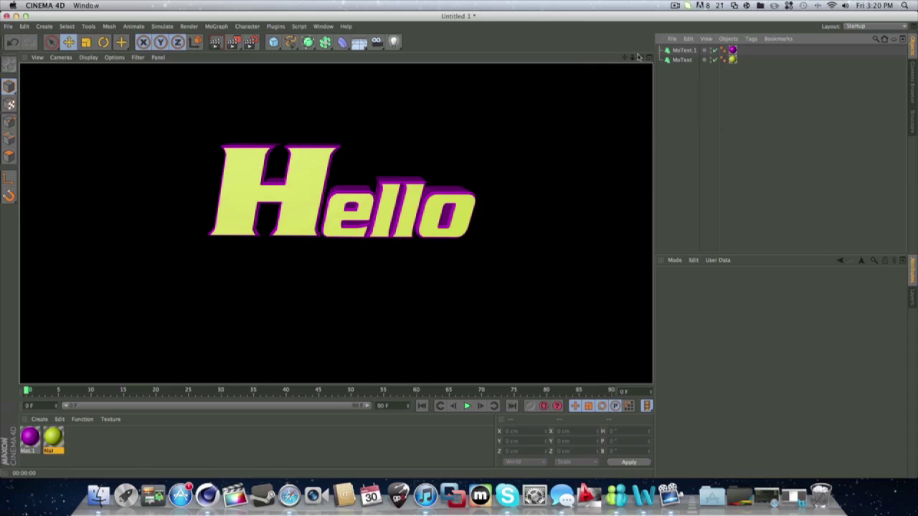
mouse_move(640, 58)
mouse_down()
mouse_move(416, 59)
mouse_move(639, 61)
mouse_move(640, 33)
mouse_move(640, 57)
mouse_up()
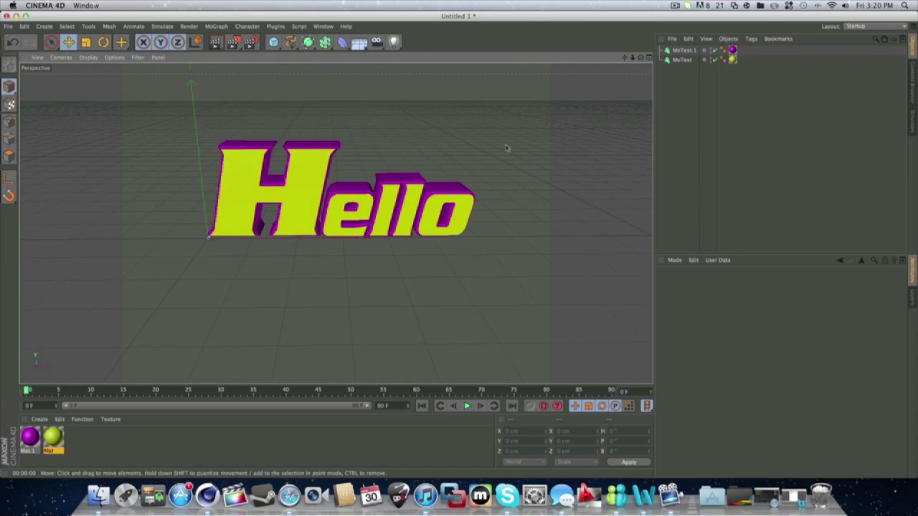
- Delete both Hello MoText objects from the scene
drag(755, 109, 679, 46)
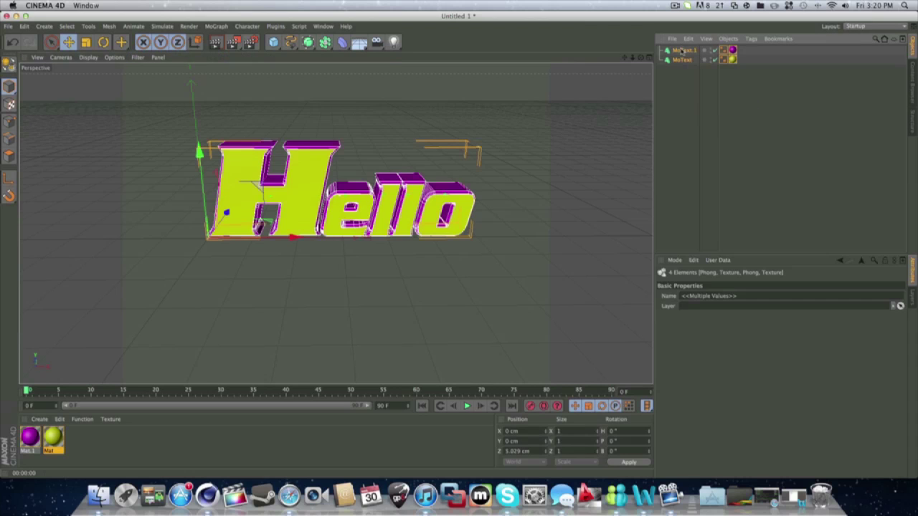
key(Delete)
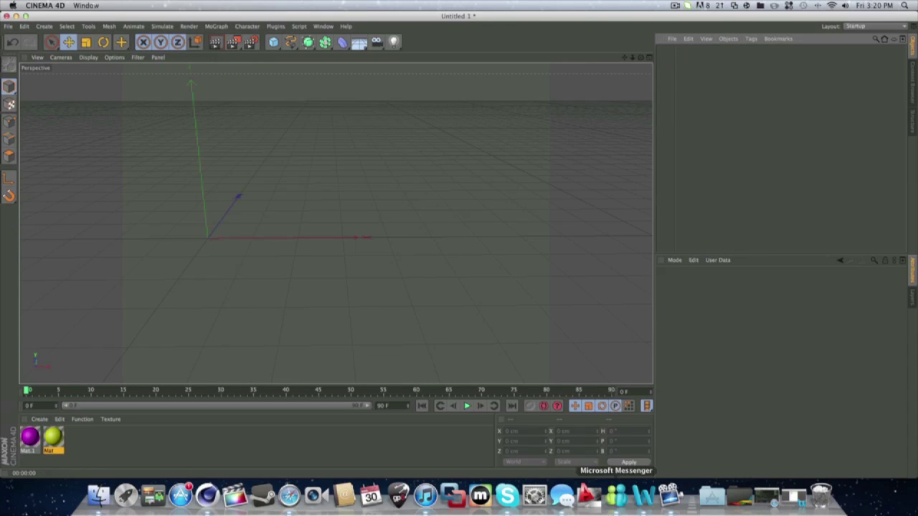
- Switch to the Word notes to check the remaining tutorial topics, and return to Cinema 4D
click(800, 497)
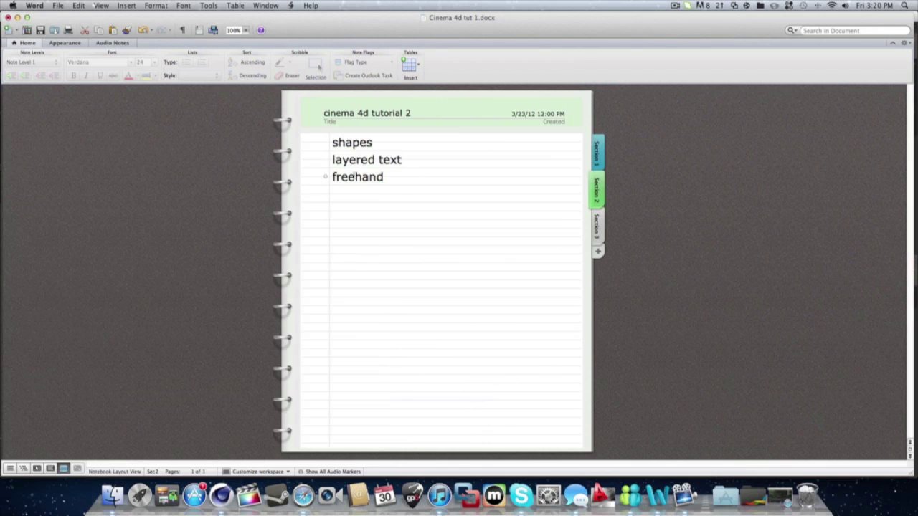
triple_click(381, 160)
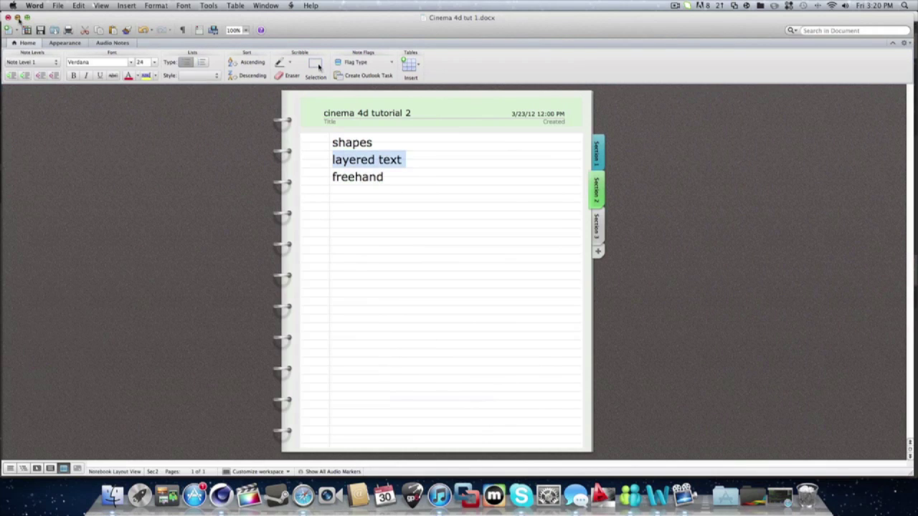
click(17, 17)
- Draw a looping freehand spline across the Perspective view
drag(291, 42, 320, 56)
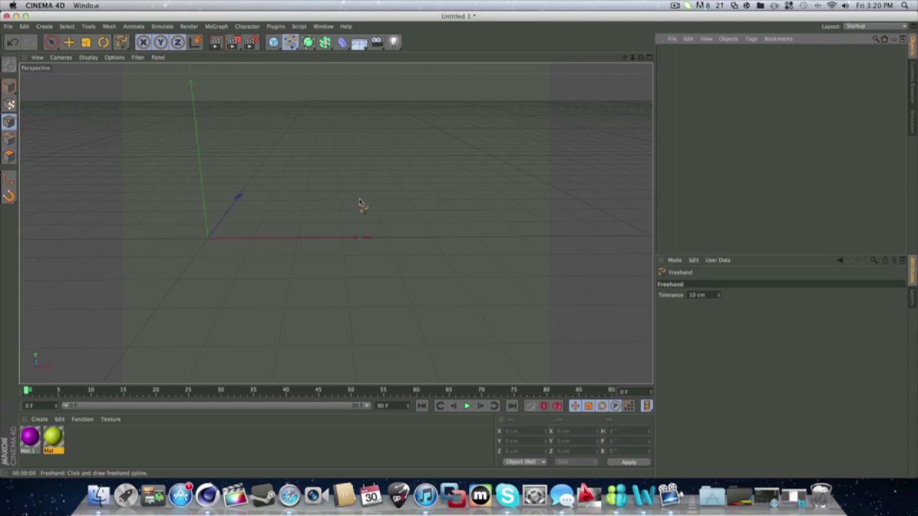
mouse_move(353, 191)
mouse_down()
mouse_move(389, 289)
mouse_move(201, 201)
mouse_move(552, 171)
mouse_up()
mouse_move(363, 244)
mouse_down()
mouse_move(174, 242)
mouse_move(235, 285)
mouse_up()
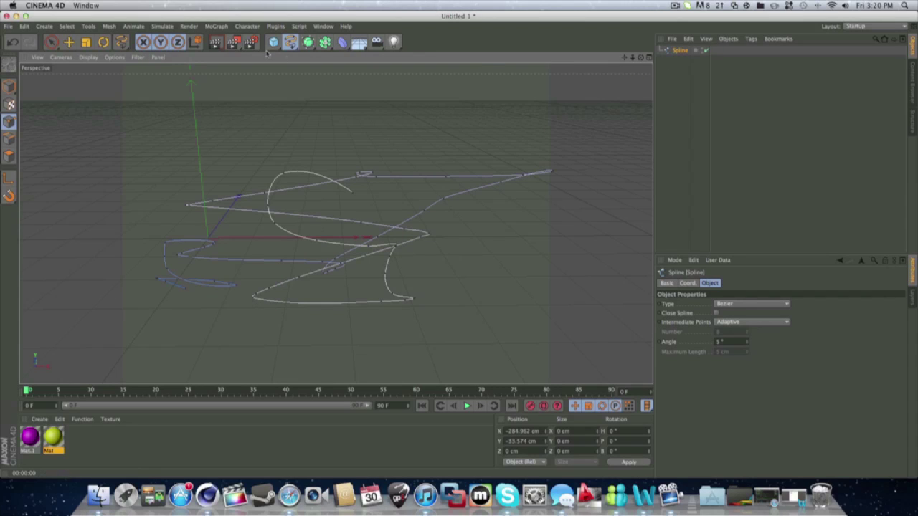
- Add an Extrude NURBS object and make the freehand spline its child
click(312, 44)
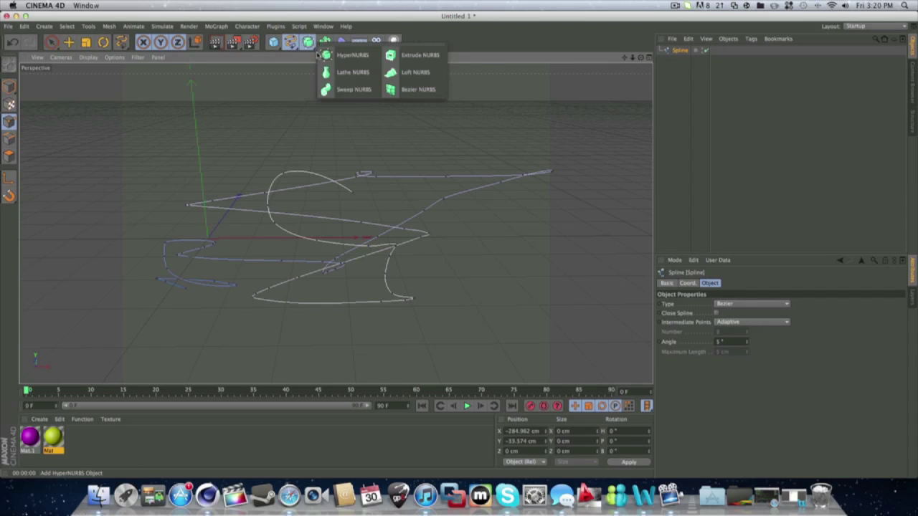
click(418, 56)
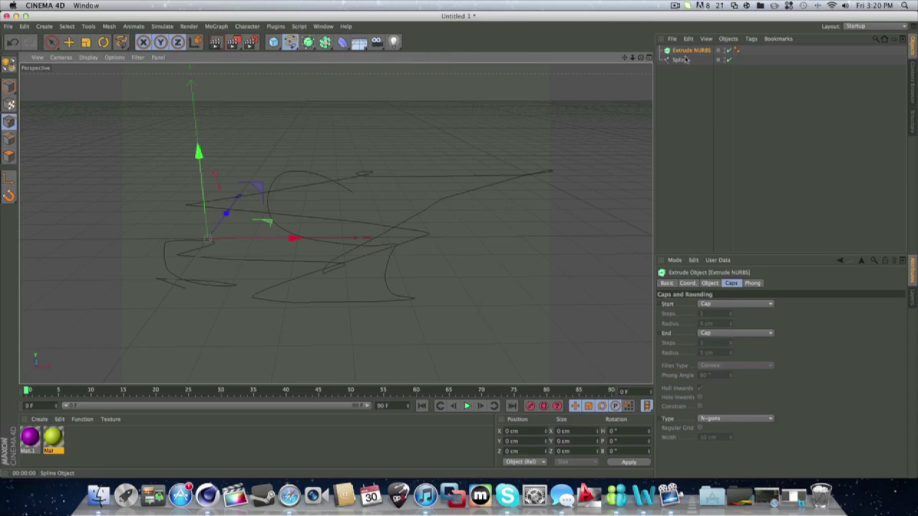
drag(680, 61, 638, 122)
- Inspect the extruded freehand shape from different angles and move the extra spline below the Extrude NURBS object
drag(466, 100, 455, 173)
click(456, 174)
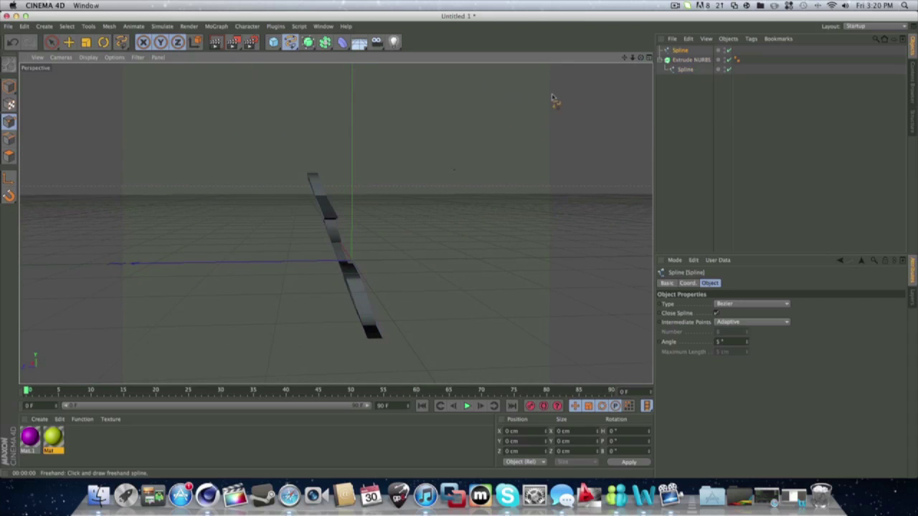
drag(641, 57, 523, 102)
drag(696, 53, 691, 72)
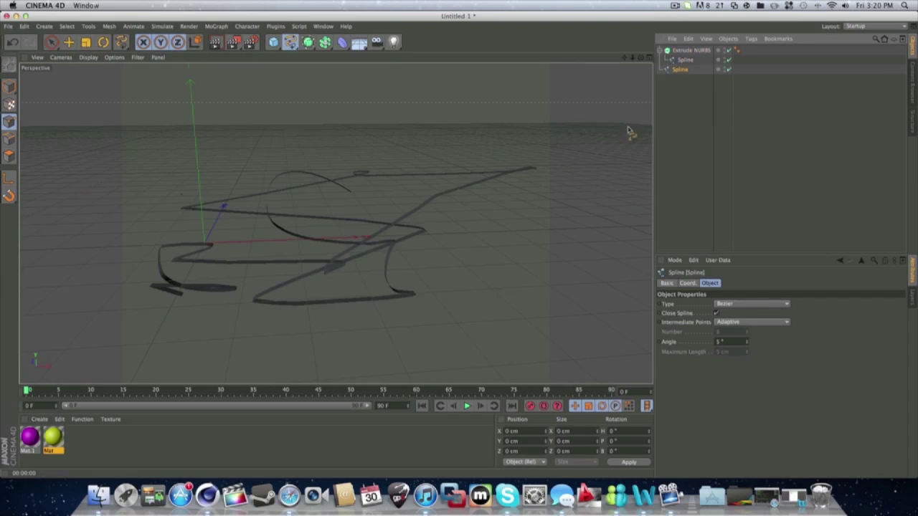
click(659, 50)
- Delete the Extrude NURBS object and the remaining spline to empty the scene
click(689, 52)
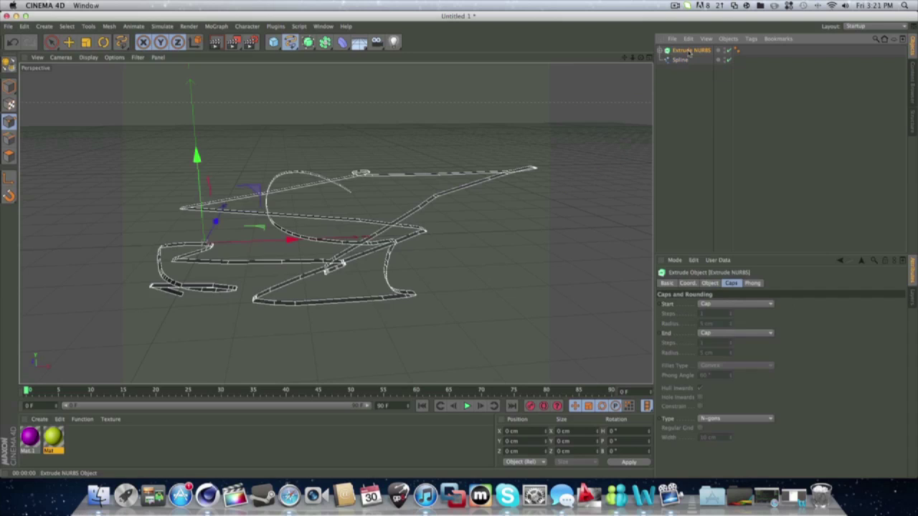
key(Delete)
key(Delete)
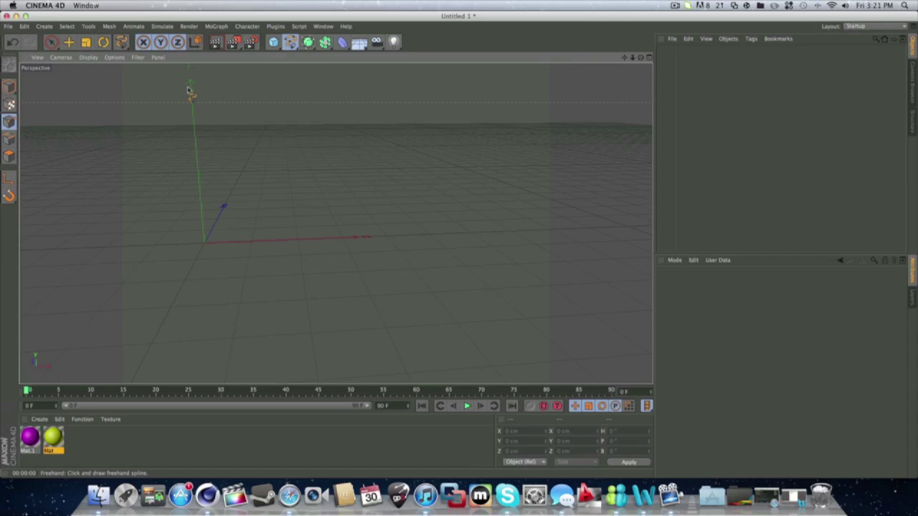
- In the four-view layout, draw one freehand scribble spline in each of the Perspective, Top, Right and Front views
middle_click(187, 90)
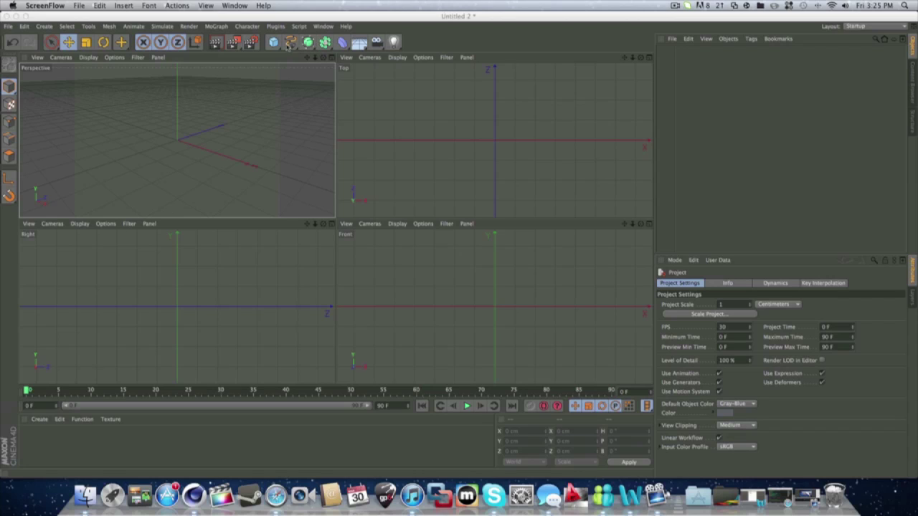
click(291, 43)
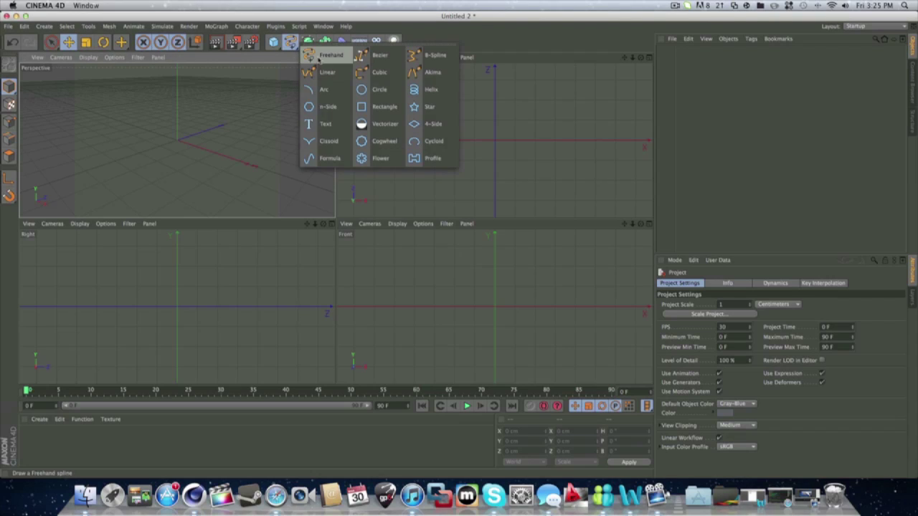
click(318, 61)
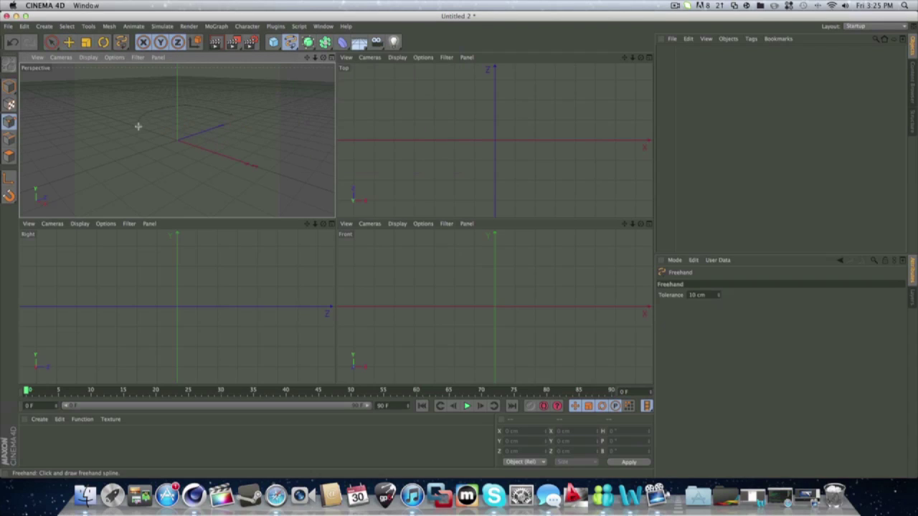
mouse_move(138, 126)
mouse_down()
mouse_move(230, 137)
mouse_move(144, 130)
mouse_up()
drag(148, 129, 191, 131)
mouse_move(528, 129)
mouse_down()
mouse_move(514, 155)
mouse_move(472, 123)
mouse_move(505, 111)
mouse_up()
click(234, 325)
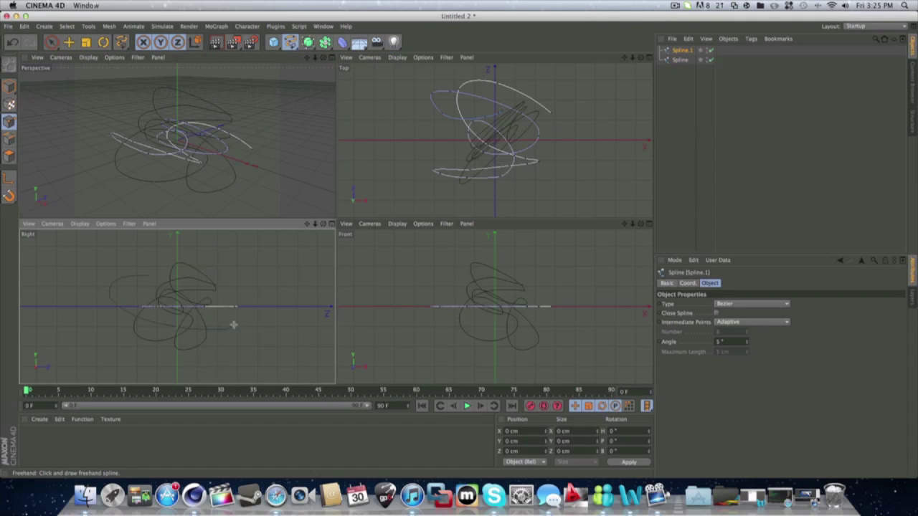
mouse_move(233, 325)
mouse_down()
mouse_move(153, 340)
mouse_move(229, 322)
mouse_up()
click(521, 333)
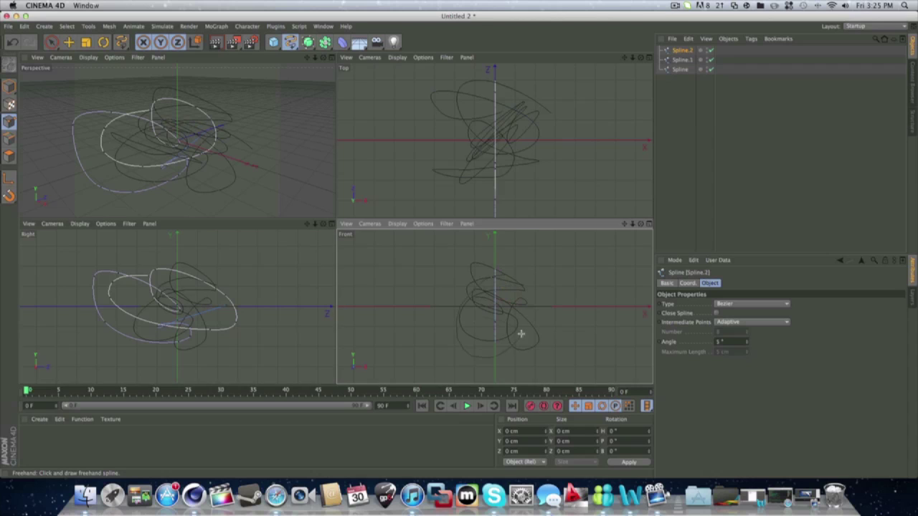
mouse_move(533, 284)
mouse_down()
mouse_move(430, 289)
mouse_move(543, 287)
mouse_up()
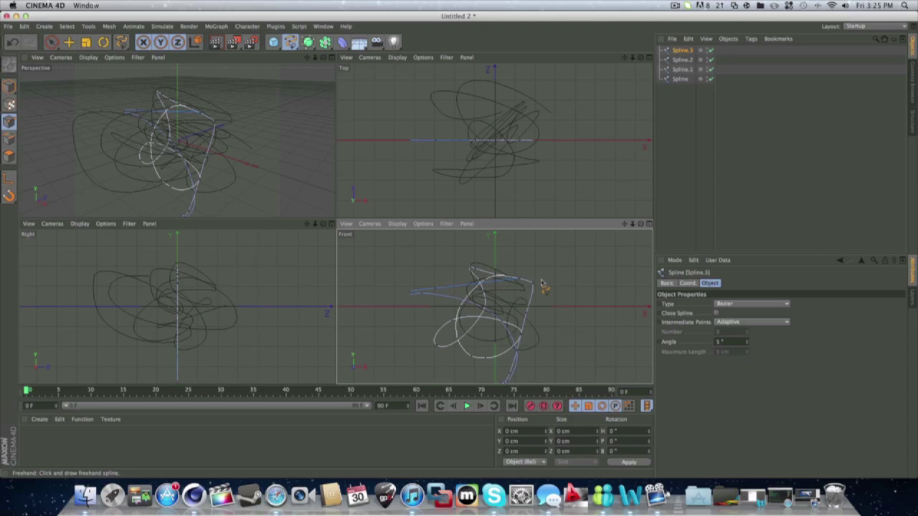
click(690, 105)
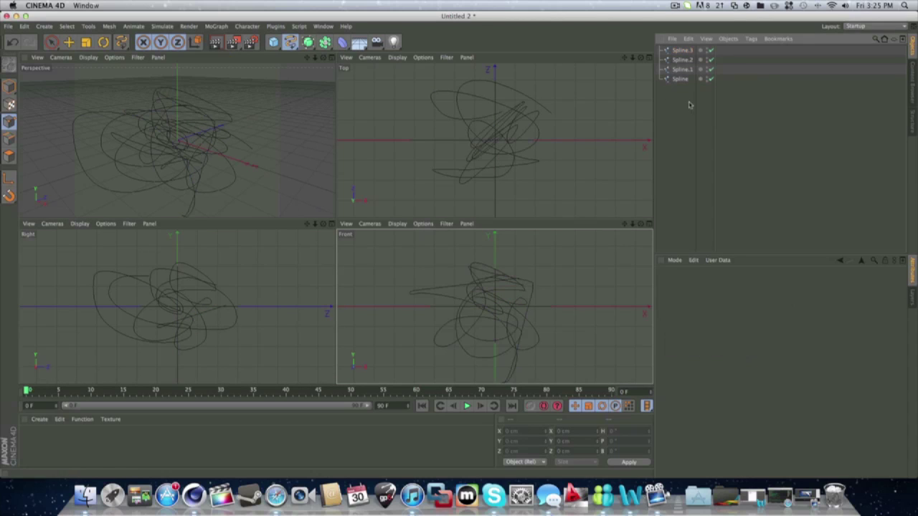
- Add a Loft NURBS object and make all four freehand splines its children
click(307, 42)
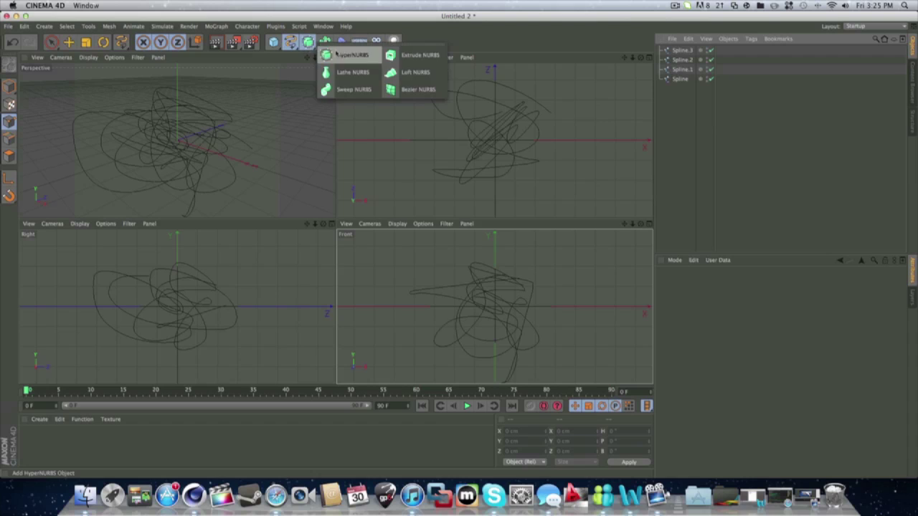
click(418, 74)
drag(696, 121, 685, 51)
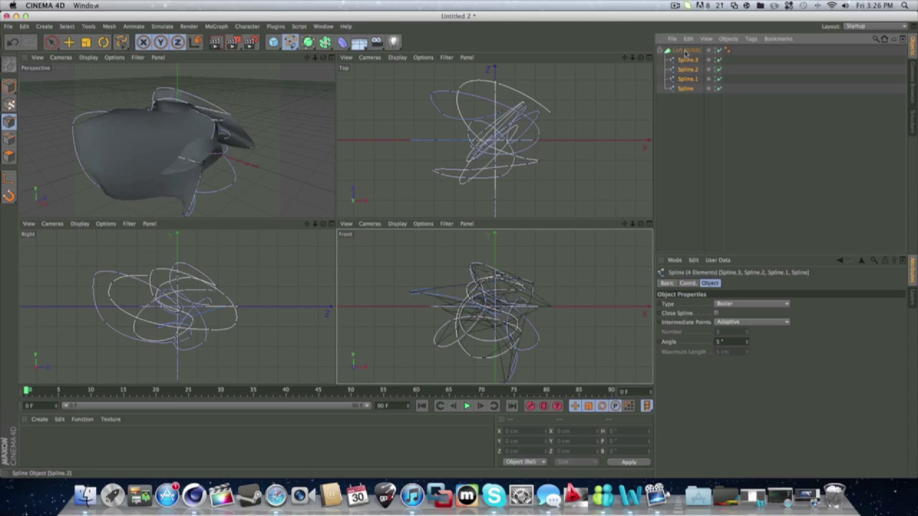
- Maximize the Perspective view and examine the lofted shape from different angles
click(276, 147)
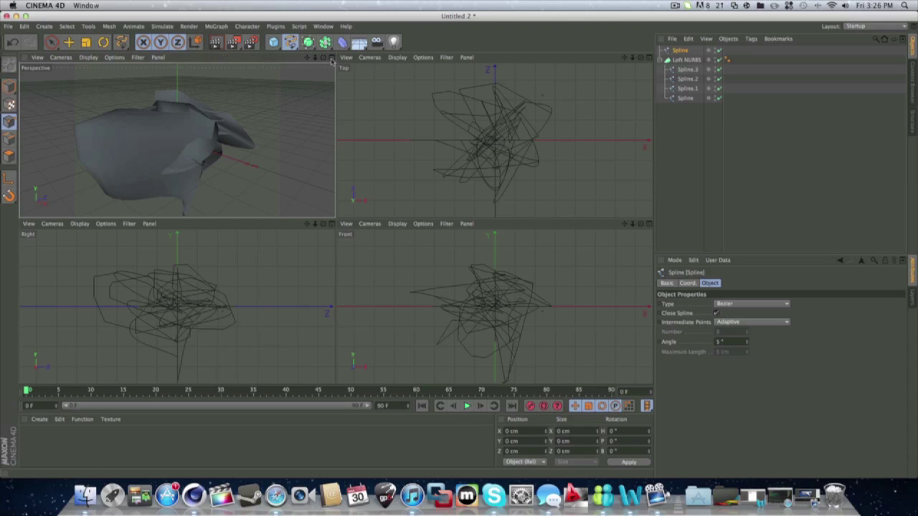
click(331, 58)
alt+drag(335, 223, 121, 215)
mouse_move(641, 57)
mouse_down()
mouse_move(632, 29)
mouse_move(634, 36)
mouse_move(595, 58)
mouse_move(639, 79)
mouse_move(637, 59)
mouse_up()
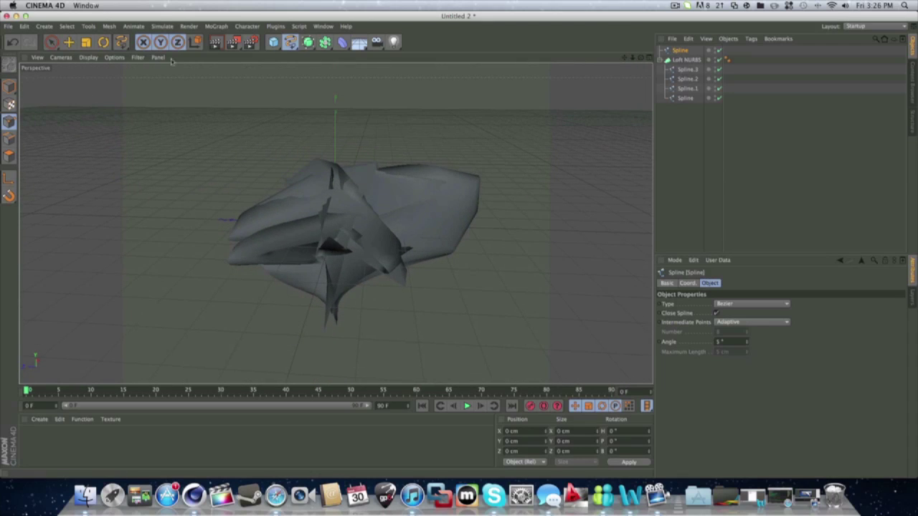
- Group the separate Spline and the Loft NURBS together under one Null object
key(e)
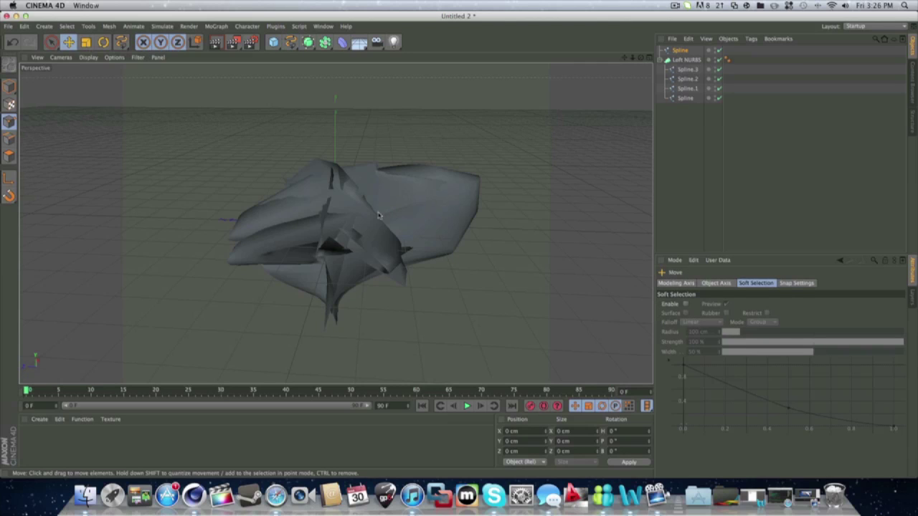
click(660, 60)
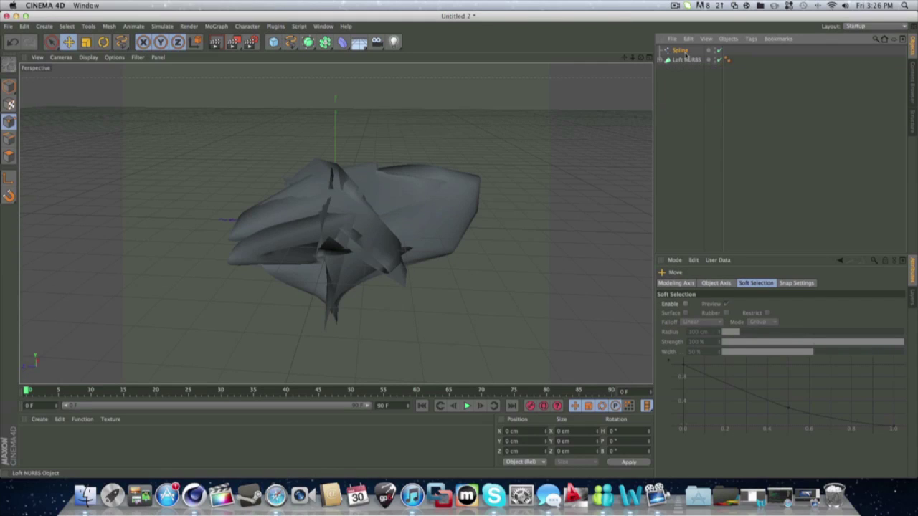
click(682, 51)
click(684, 60)
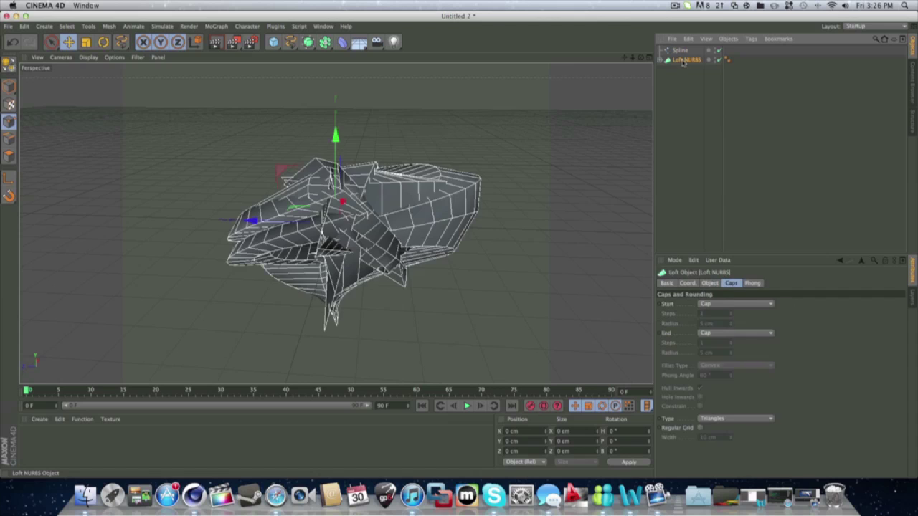
click(682, 52)
click(682, 61)
shift+click(679, 50)
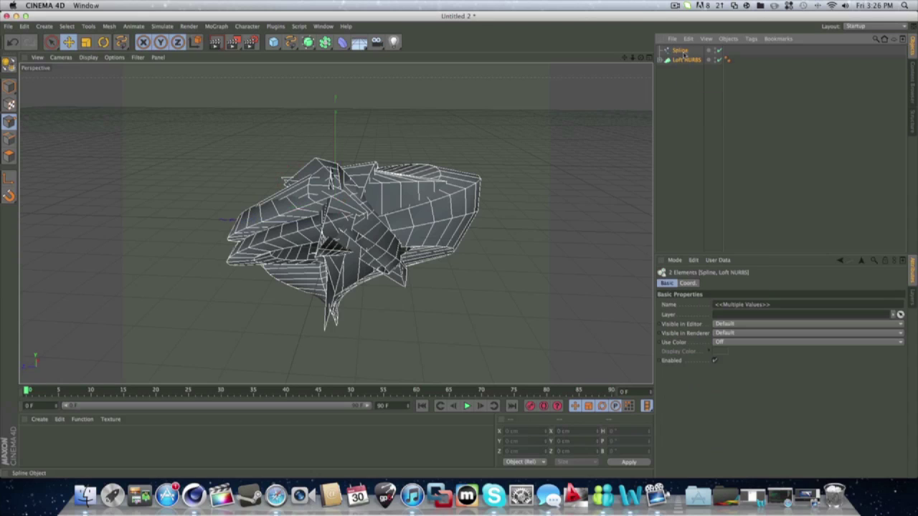
right_click(689, 61)
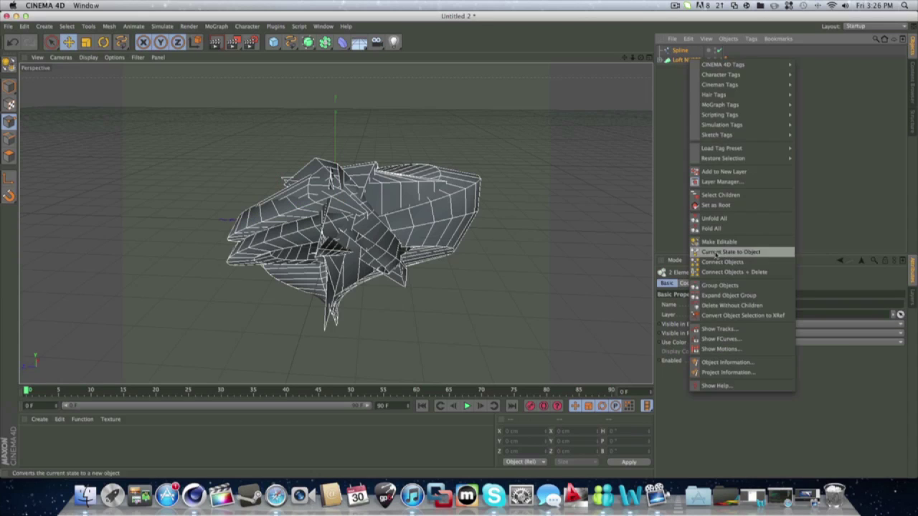
click(726, 305)
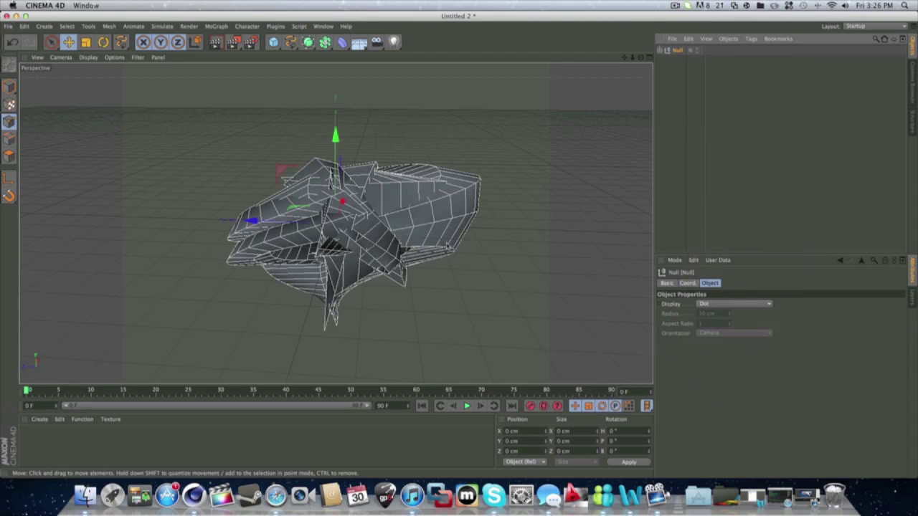
- Make two copies of the Null group holding the lofted shape
click(665, 64)
click(676, 50)
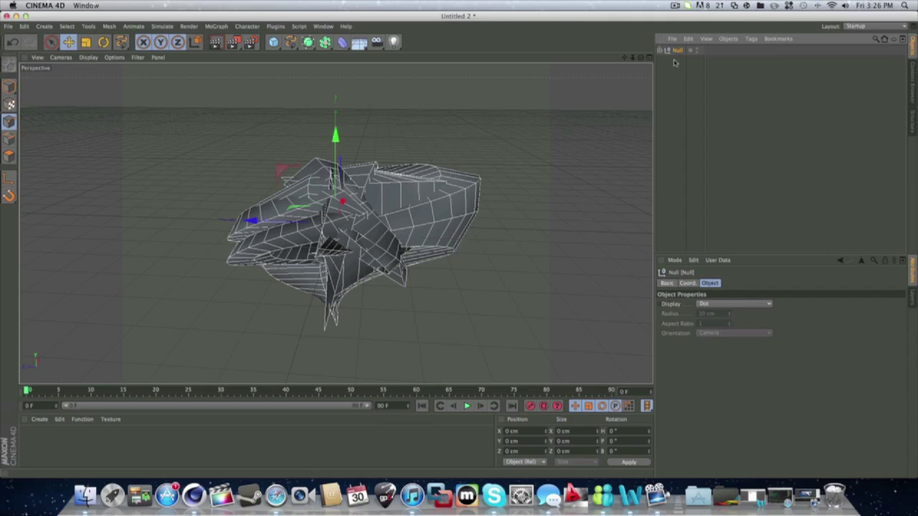
key(super+c)
key(super+v)
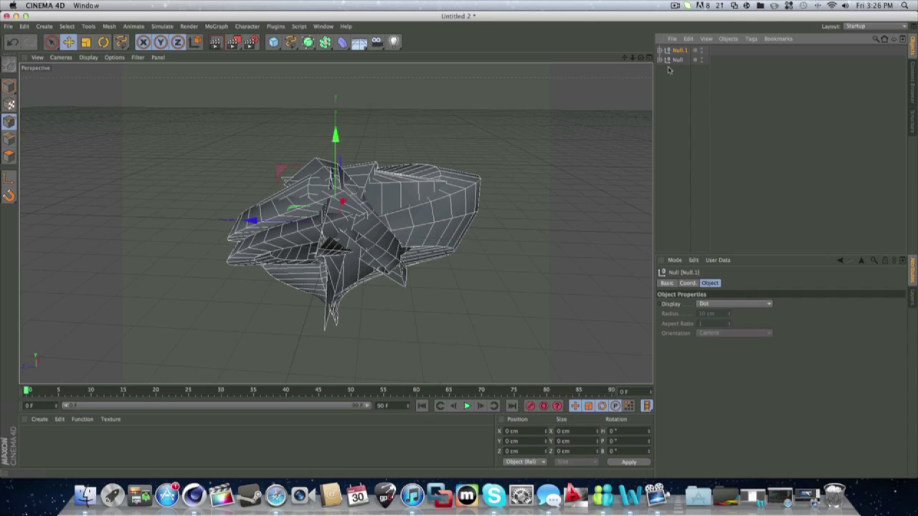
key(super+v)
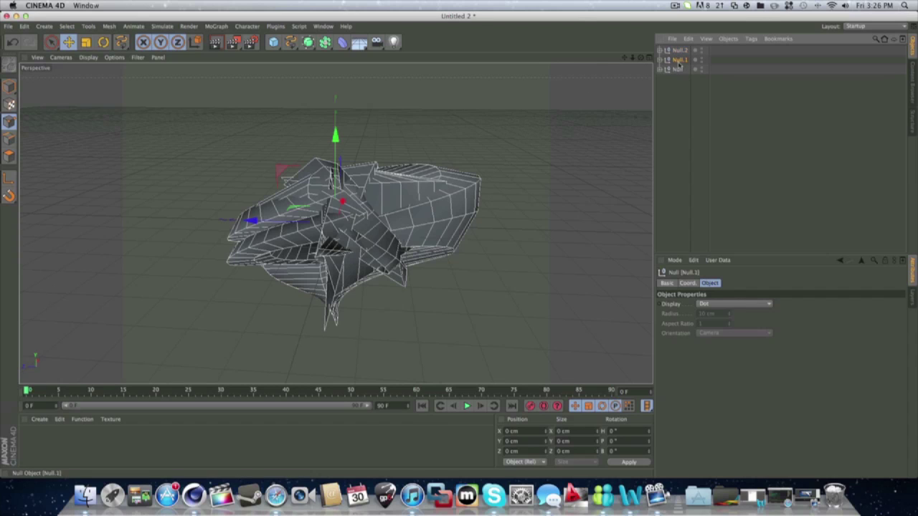
- Move the two Null copies along the Z axis to opposite sides of the original, so the three shapes overlap in a row
drag(251, 221, 143, 220)
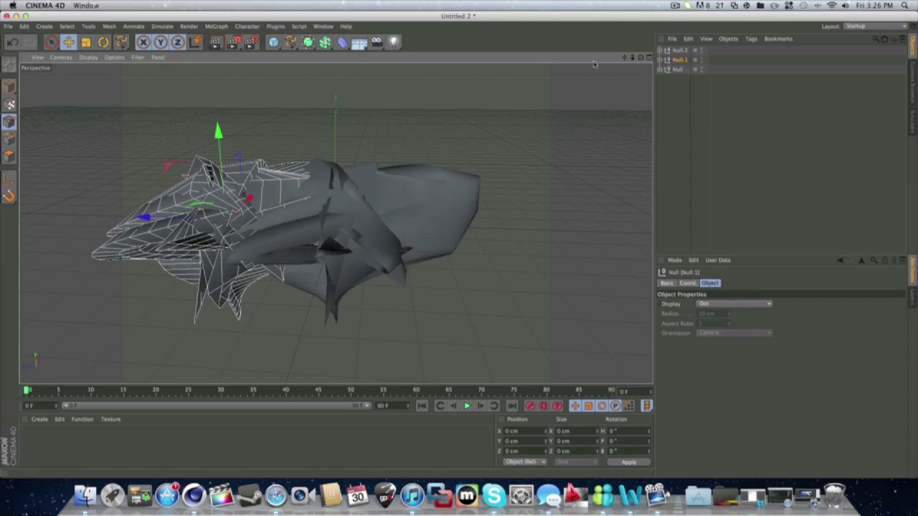
click(685, 51)
drag(276, 218, 340, 223)
drag(640, 58, 640, 48)
- Set the render output width to 1280 pixels in the render settings
click(235, 43)
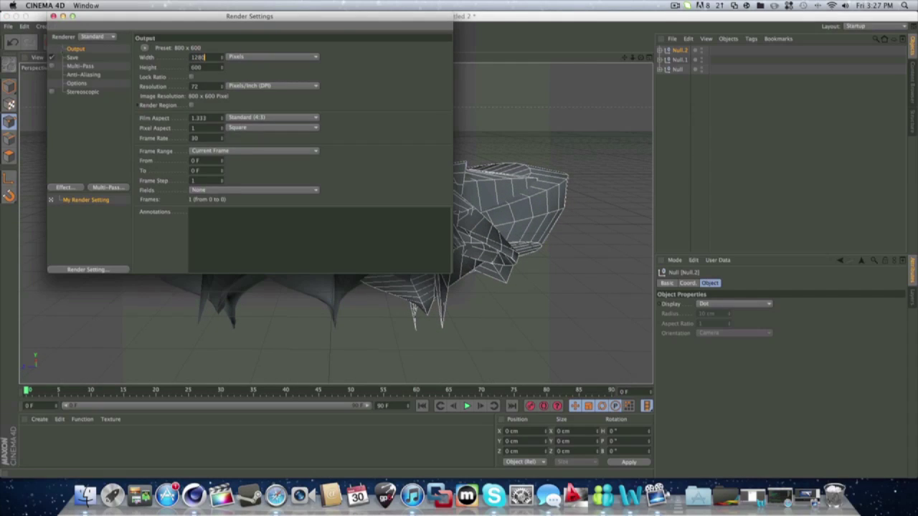
text(1280)
key(Tab)
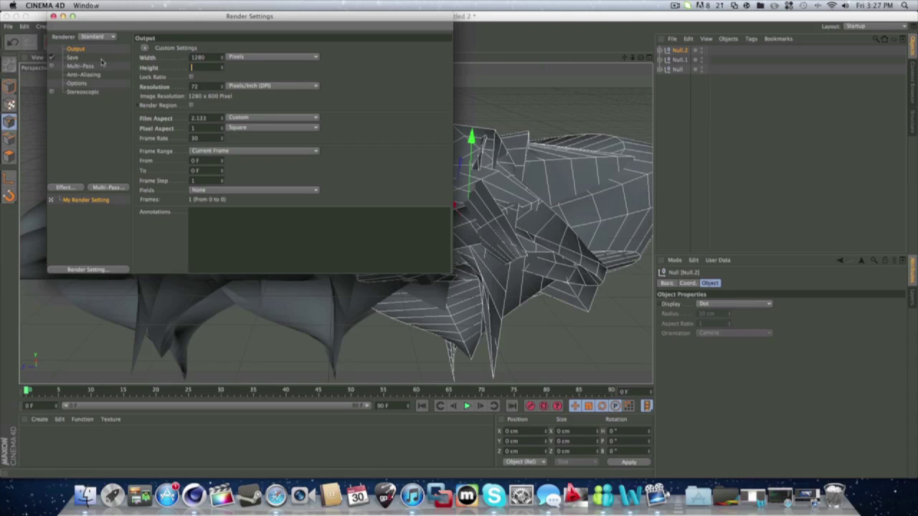
click(53, 16)
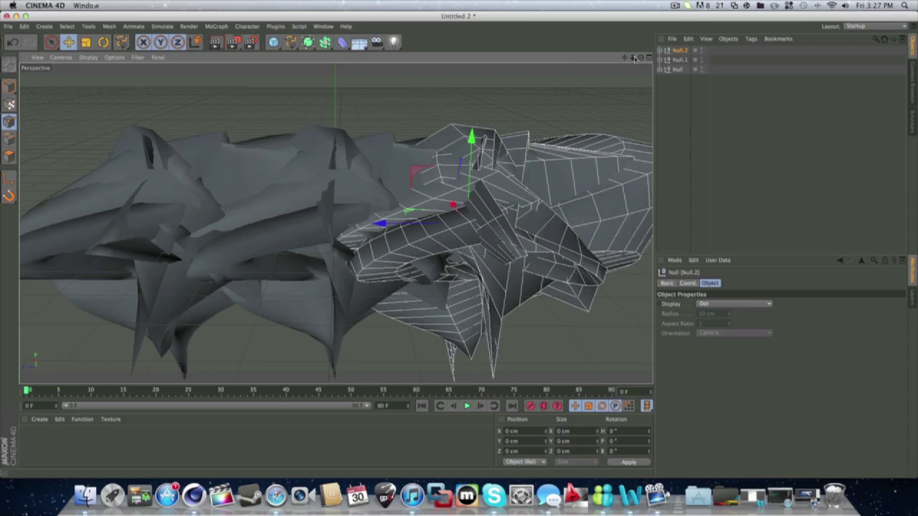
- Render a preview of the row of three lofted shapes in the Perspective view
drag(635, 60, 597, 60)
click(685, 132)
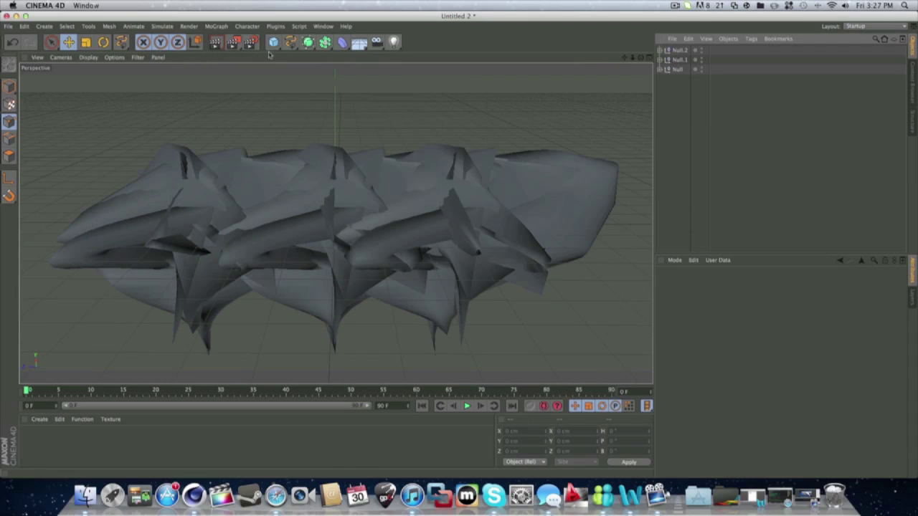
click(215, 41)
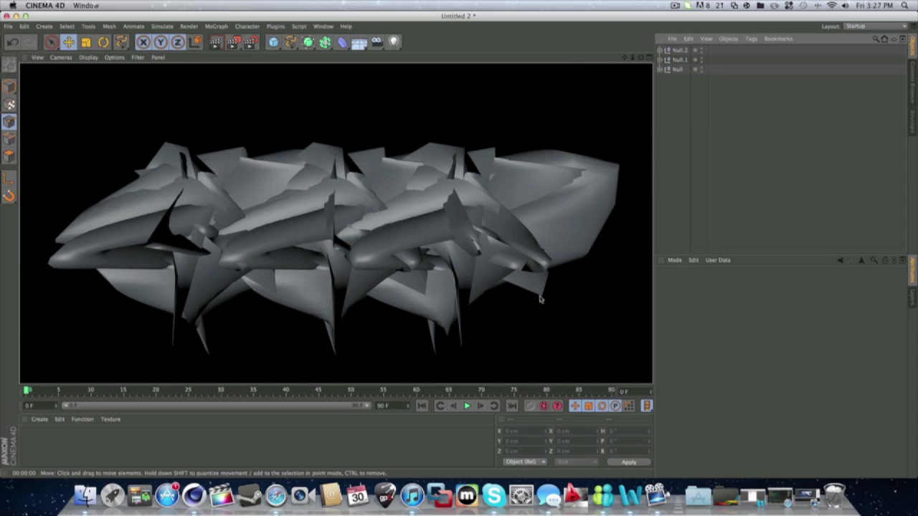
click(447, 342)
- Create three new materials
click(39, 420)
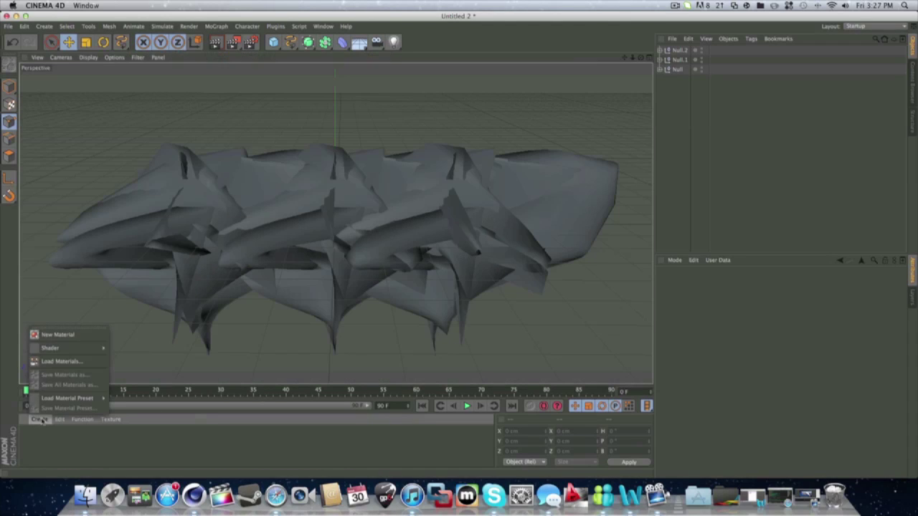
click(54, 335)
click(39, 420)
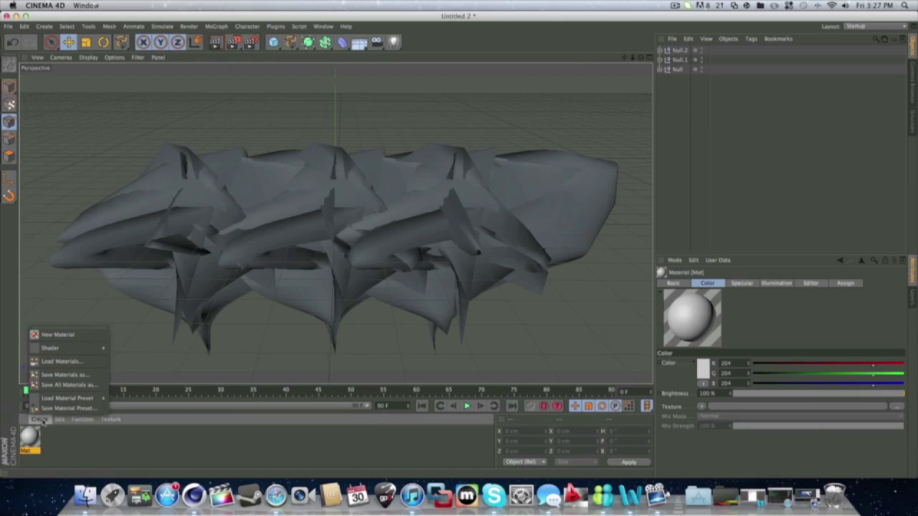
click(54, 335)
click(39, 420)
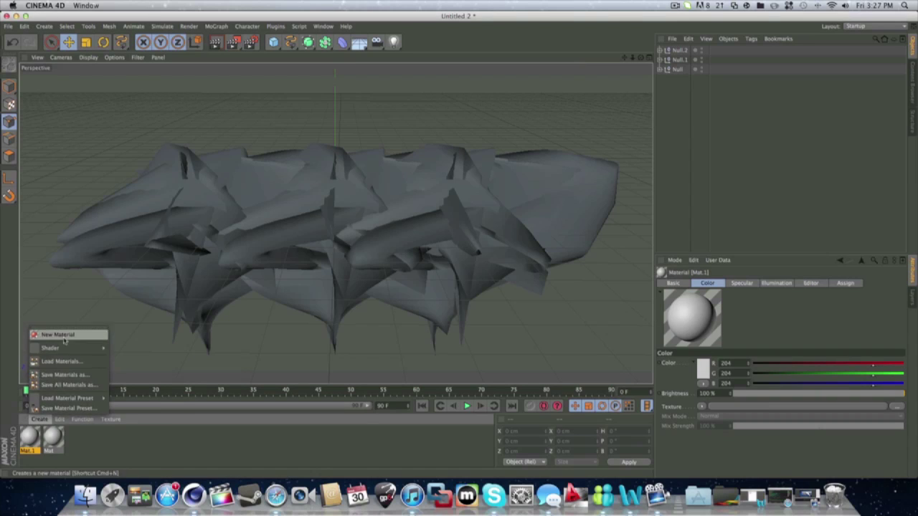
click(53, 334)
- Color material Mat.2 yellow-green by setting blue to 0, and Mat.1 purple by setting green to 0
double_click(30, 439)
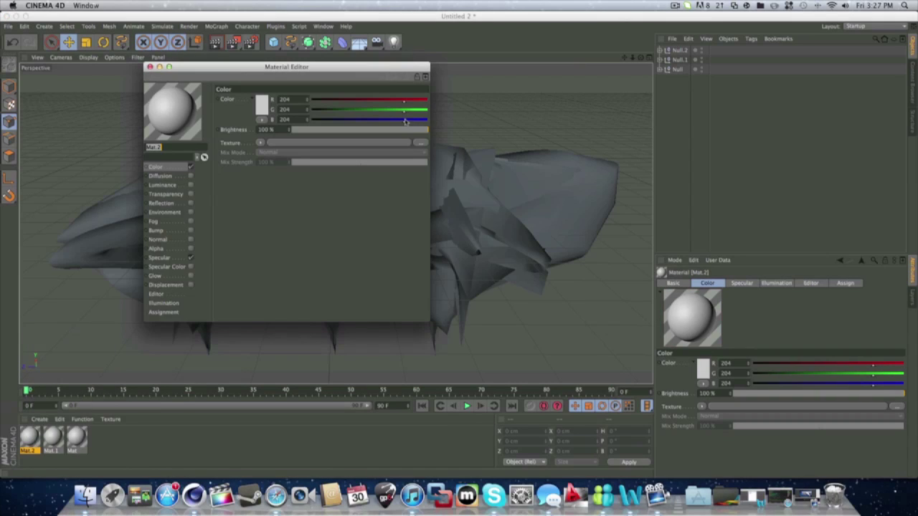
drag(405, 121, 311, 120)
click(150, 67)
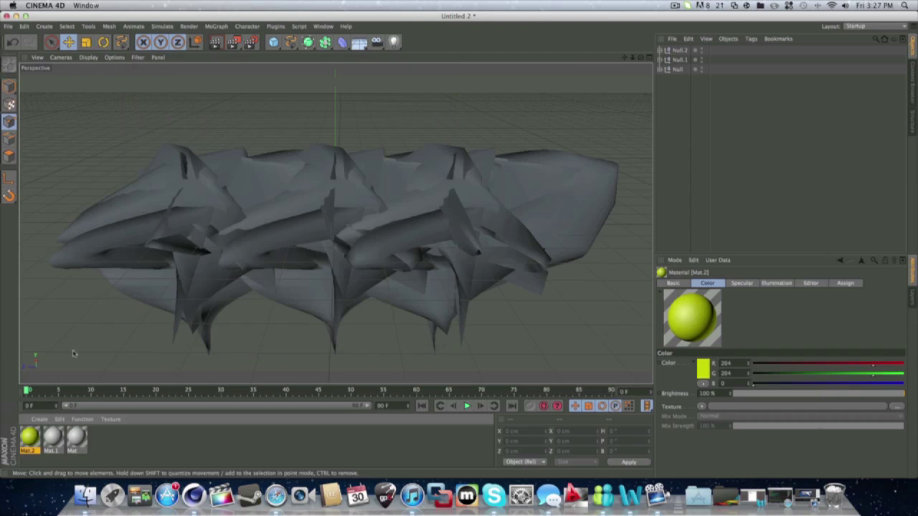
double_click(52, 438)
drag(406, 109, 311, 109)
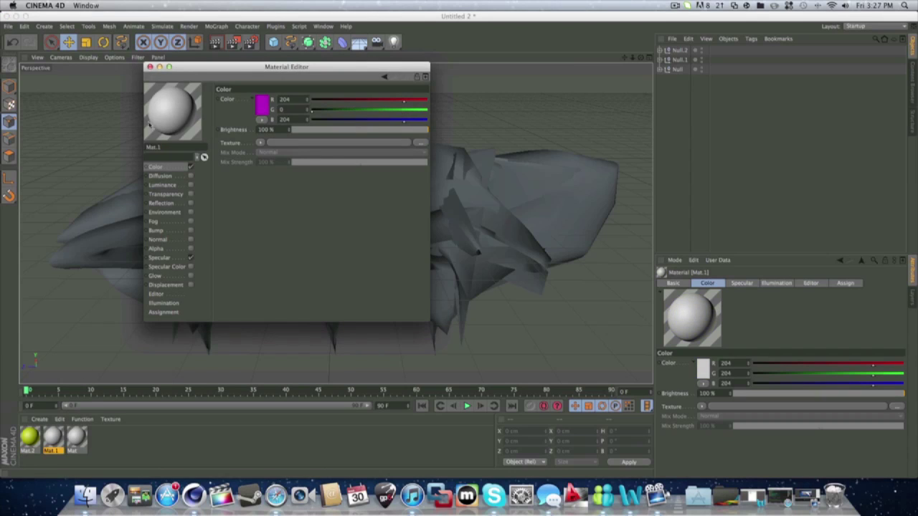
click(149, 67)
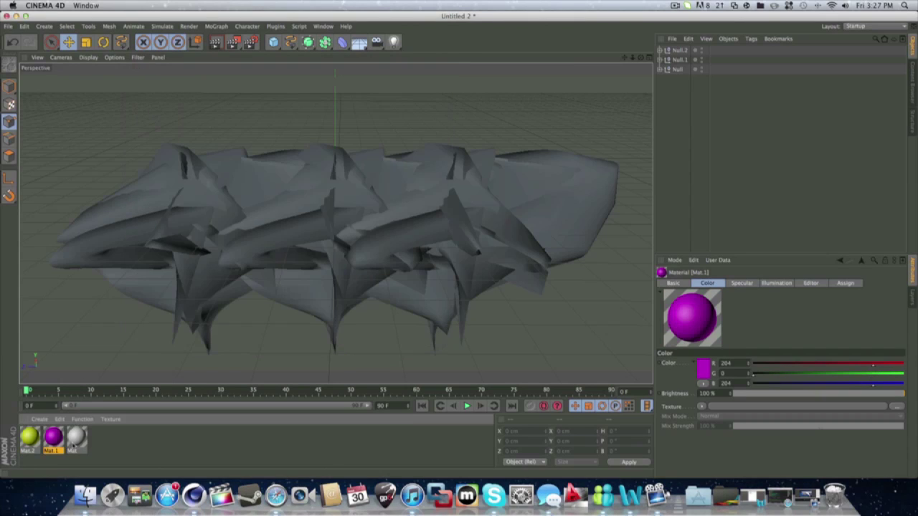
- Color the material Mat turquoise by setting its red value to 0
double_click(75, 438)
drag(403, 100, 312, 101)
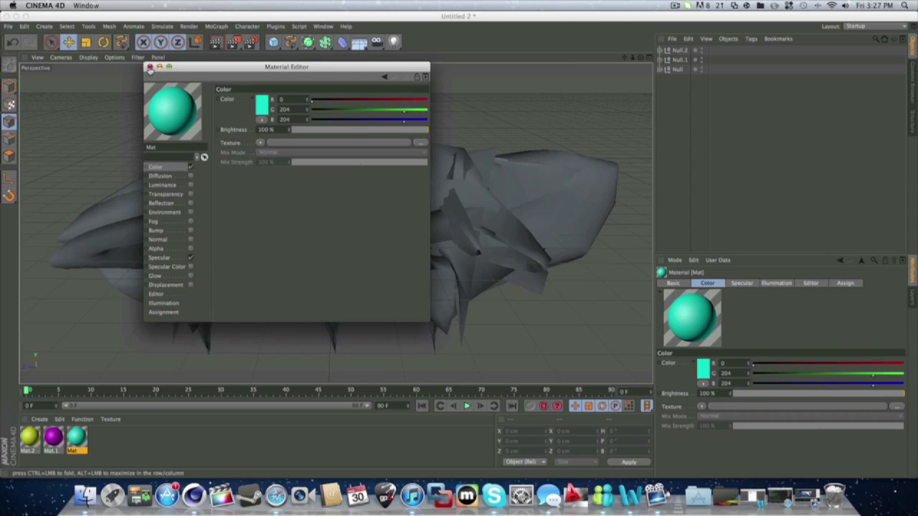
click(149, 66)
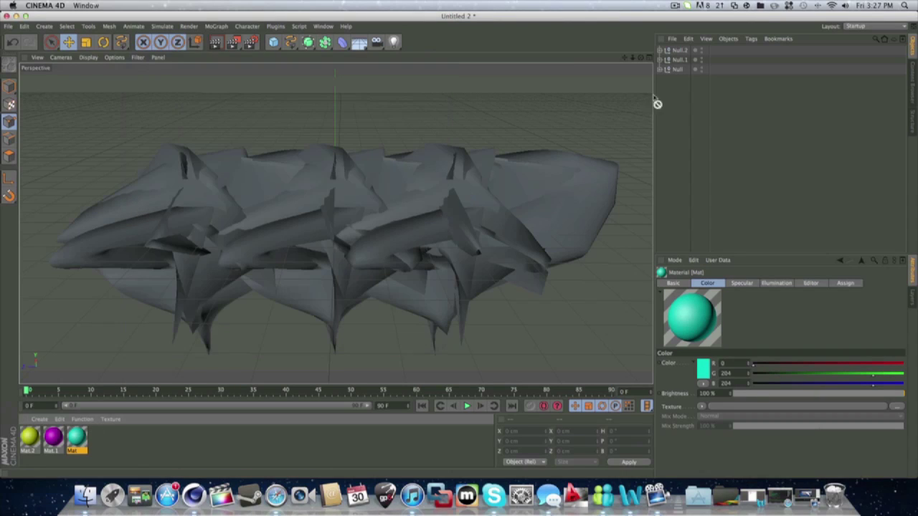
- Apply the turquoise material to Null.2, purple to Null.1 and yellow-green to Null, and render a preview of the view
drag(703, 53, 710, 60)
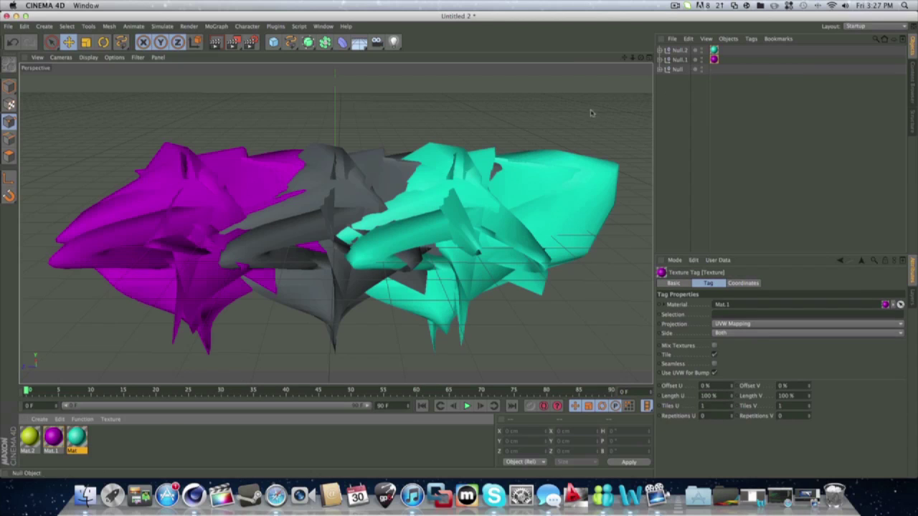
drag(106, 384, 712, 70)
click(216, 41)
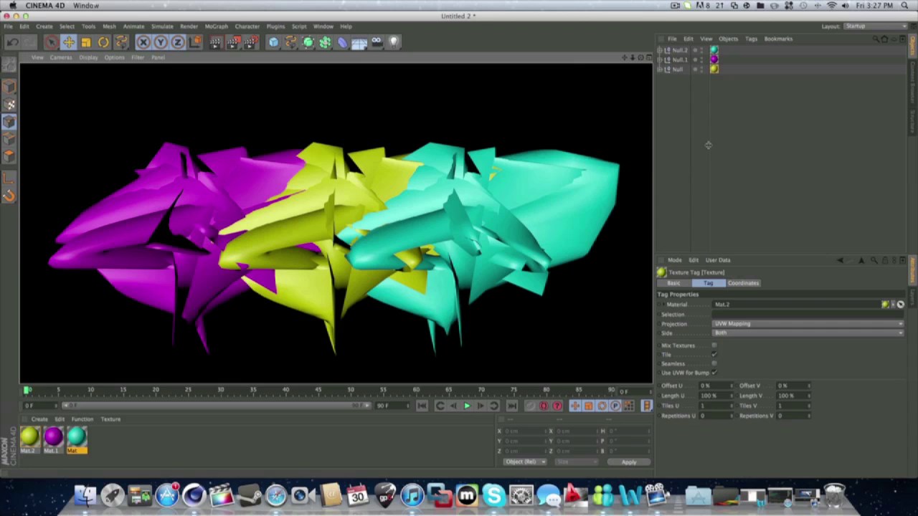
click(684, 71)
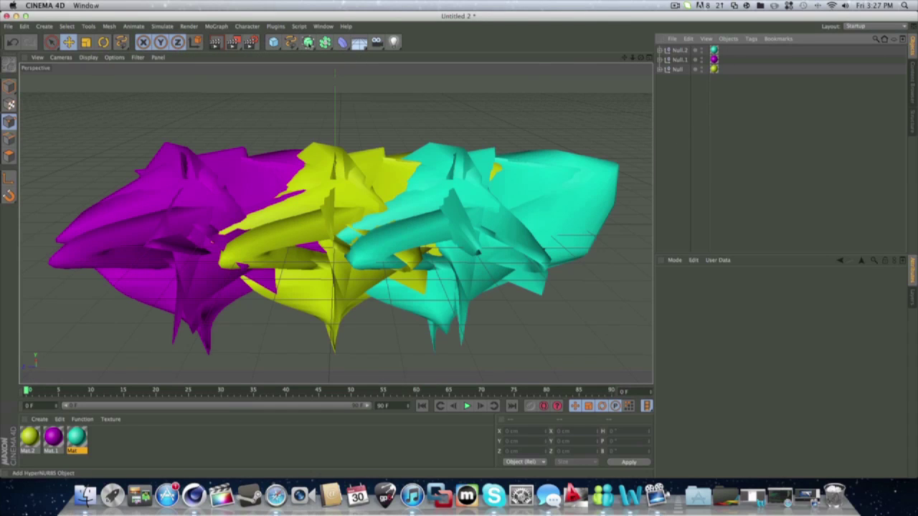
- Add a MoText object and rotate it about its vertical axis so the text faces the camera
click(216, 26)
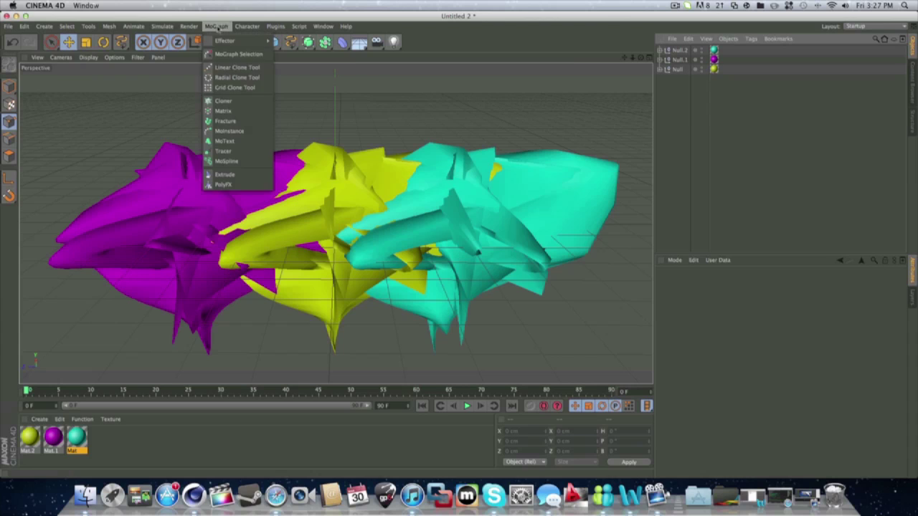
click(224, 141)
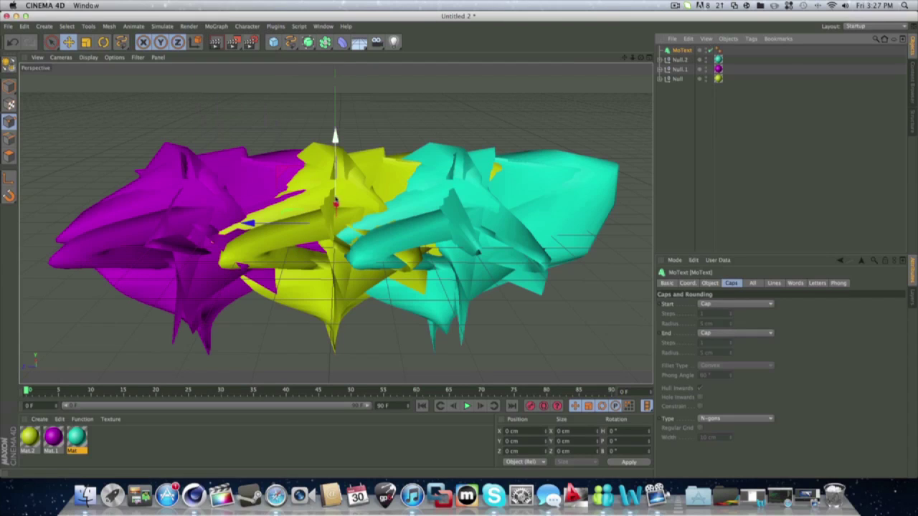
scroll(362, 244, up, 5)
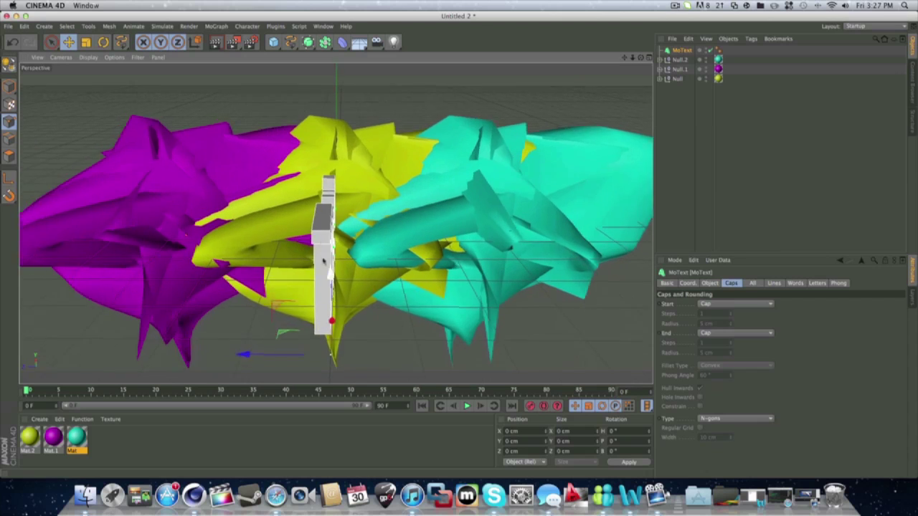
scroll(362, 243, down, 5)
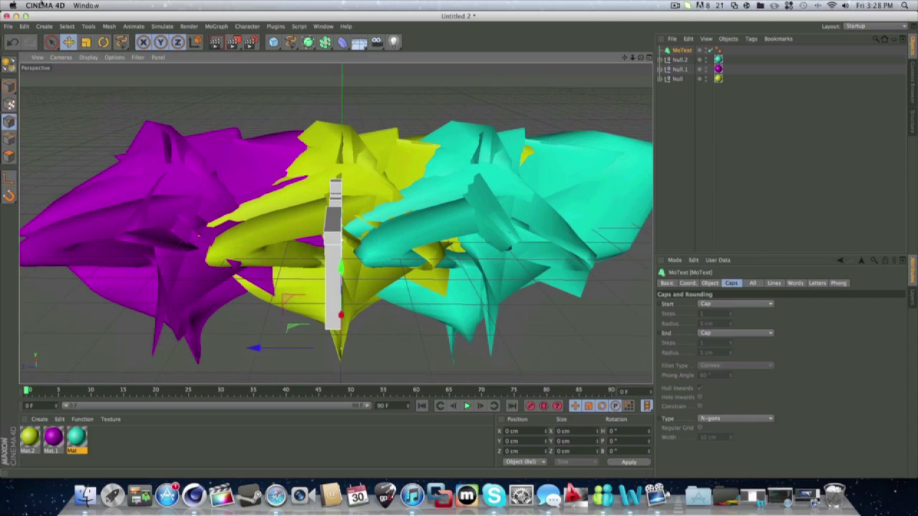
click(103, 42)
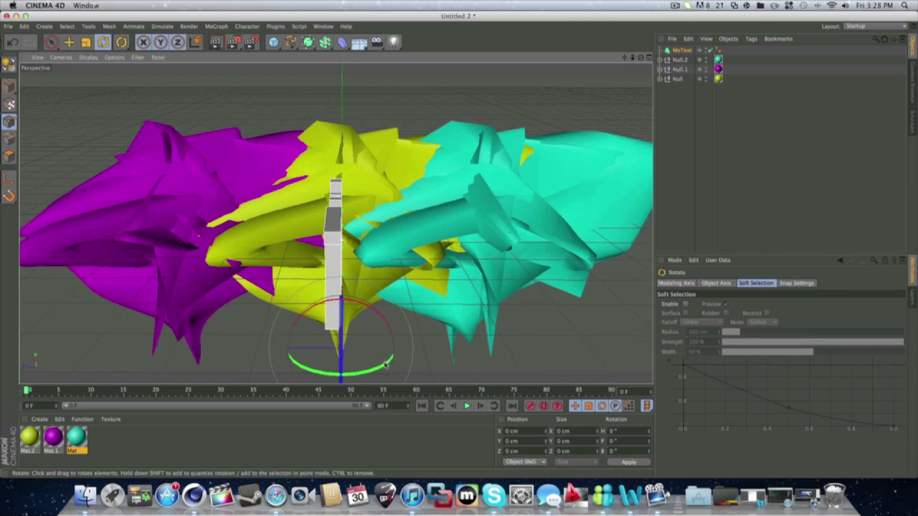
drag(385, 364, 320, 365)
- Move the MoText in front of the three colored shapes so the whole word is centered over them
click(69, 42)
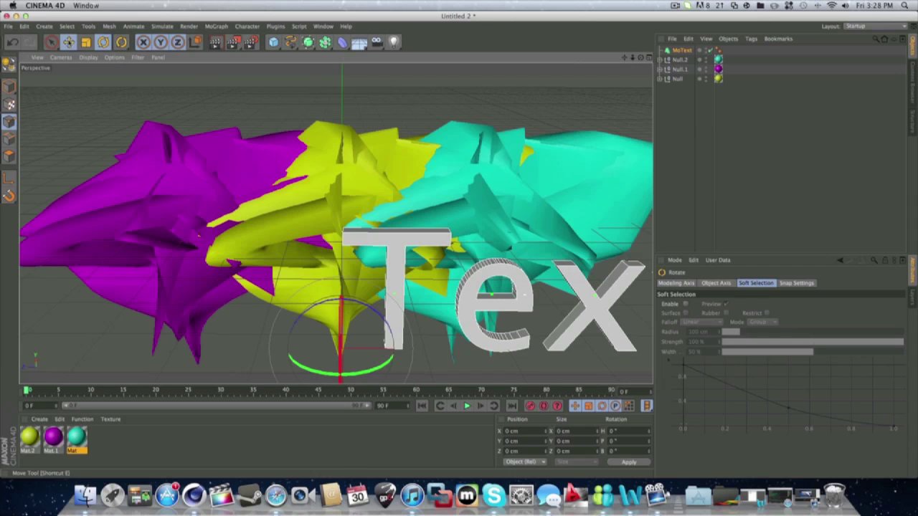
drag(426, 349, 209, 193)
drag(301, 276, 296, 278)
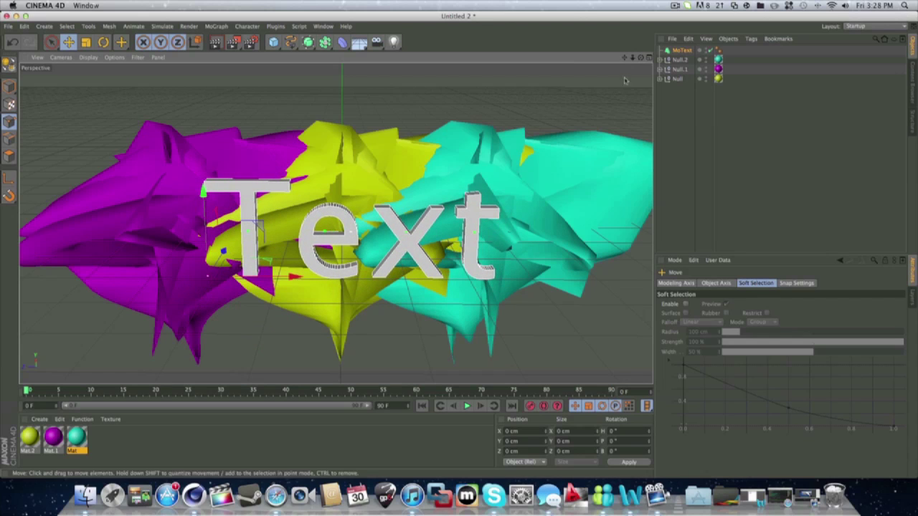
mouse_move(624, 58)
mouse_down()
mouse_move(616, 60)
mouse_move(640, 58)
mouse_move(622, 59)
mouse_up()
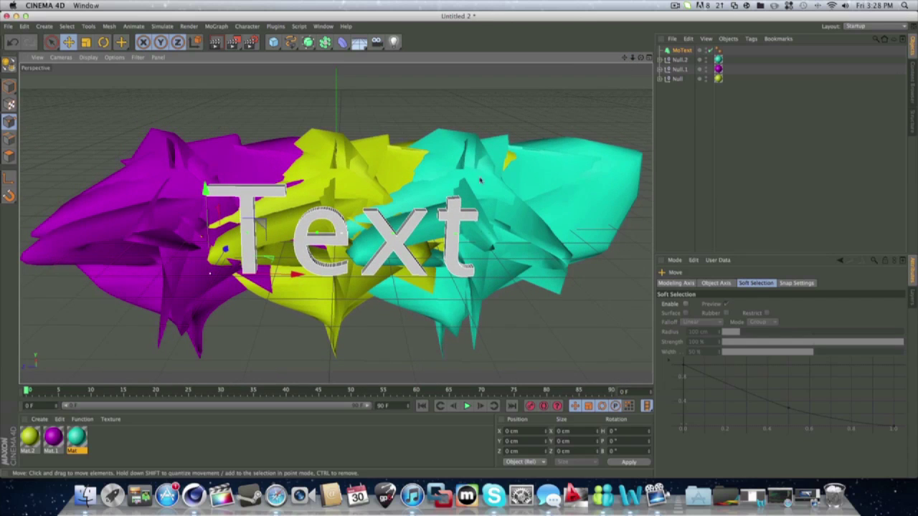
- Set the font of the MoText object to Air Millhouse Italic
click(681, 50)
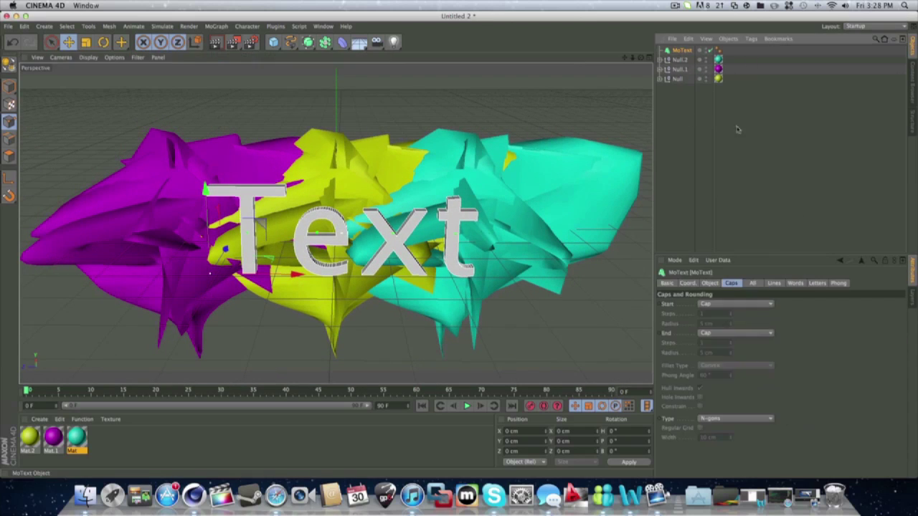
click(709, 283)
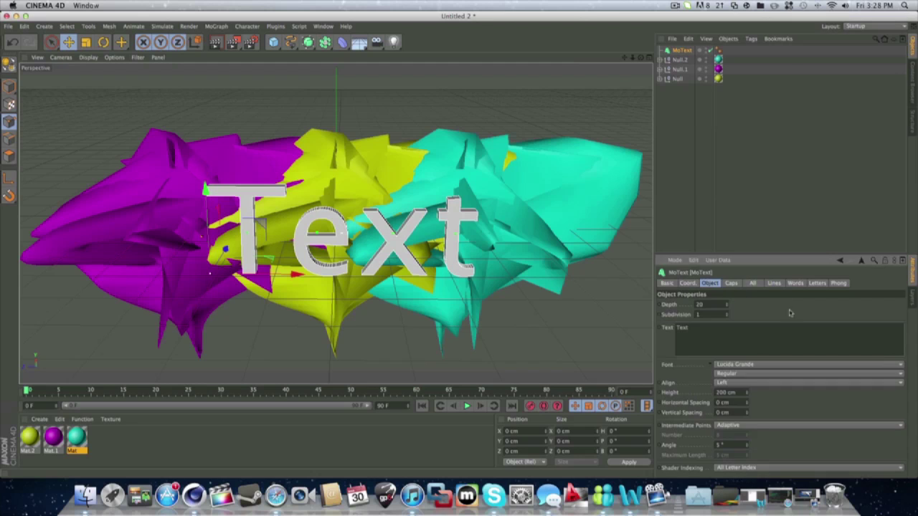
click(904, 365)
click(886, 364)
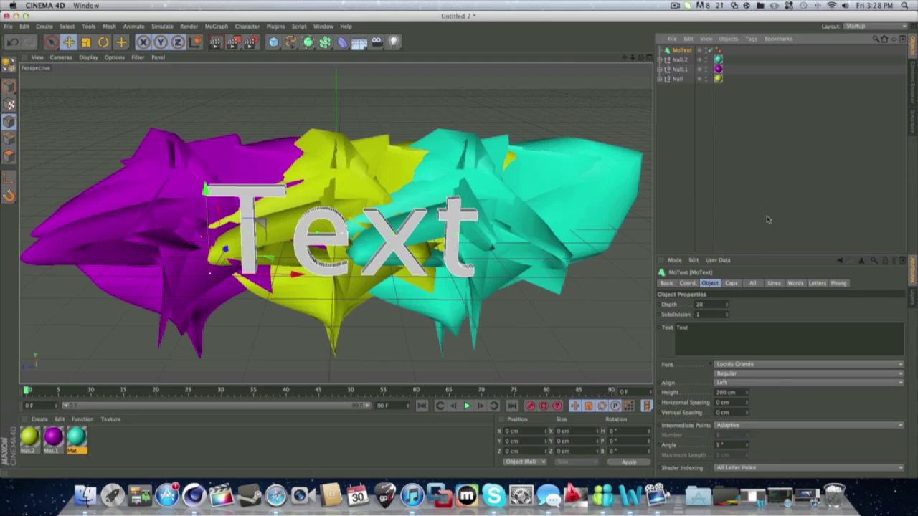
click(884, 364)
scroll(753, 151, up, 10)
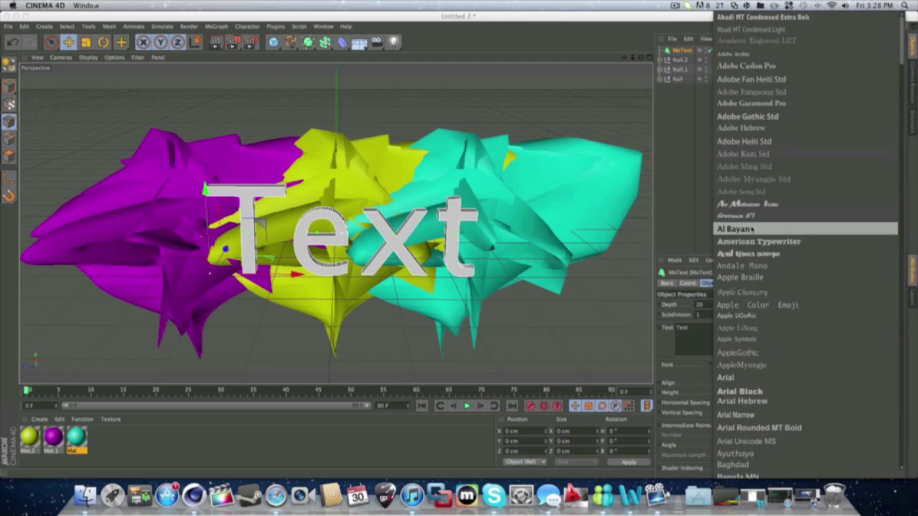
click(746, 203)
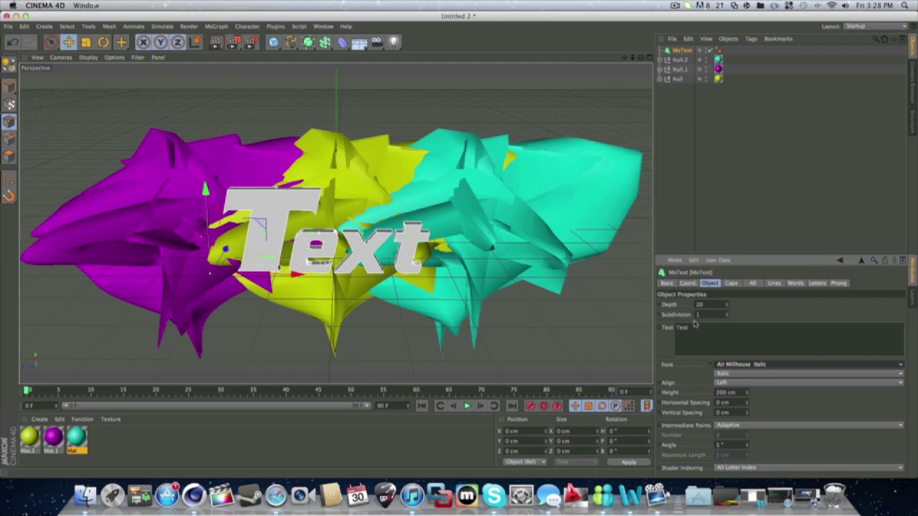
- Set the MoText height to 229 cm and its extrusion depth to 100
drag(746, 392, 746, 373)
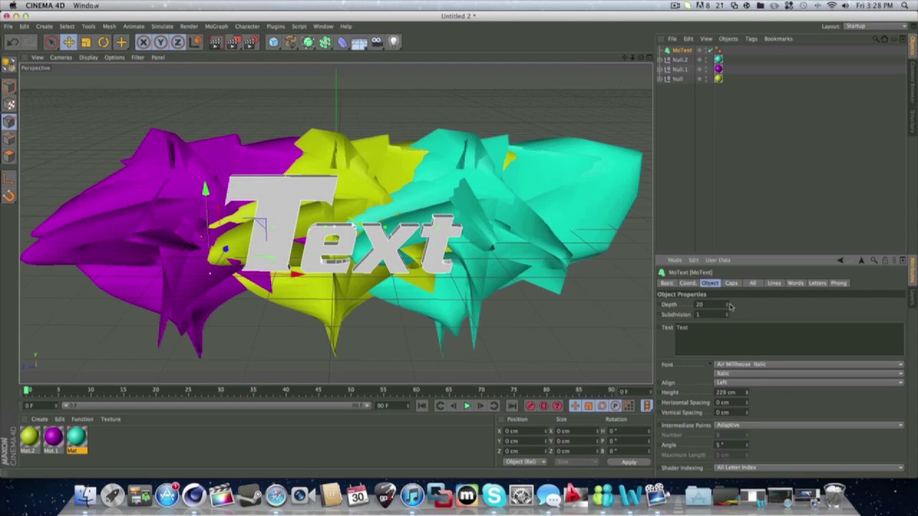
drag(714, 304, 481, 310)
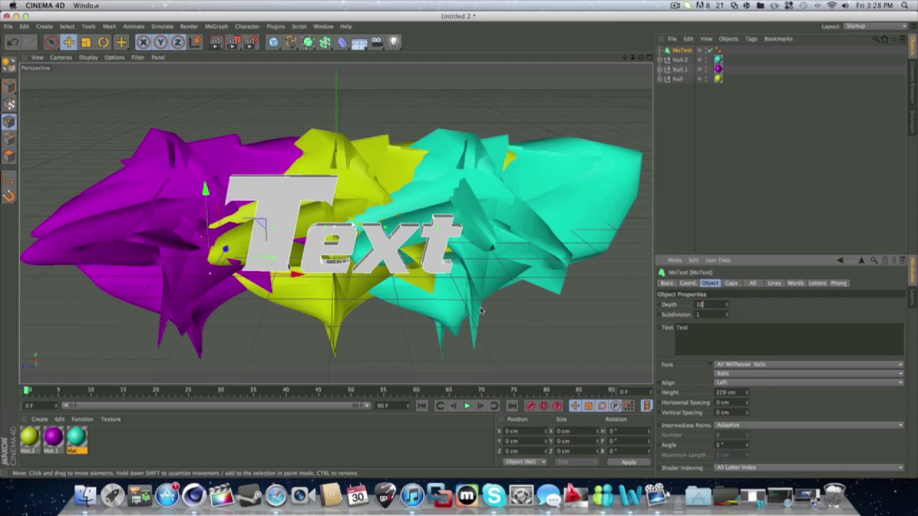
key(Return)
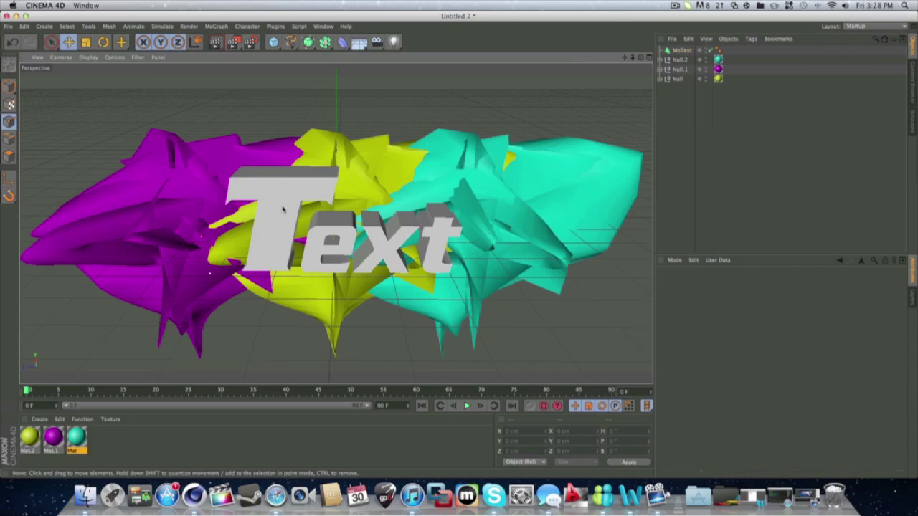
- Replace the MoText wording with "Hello"
click(676, 334)
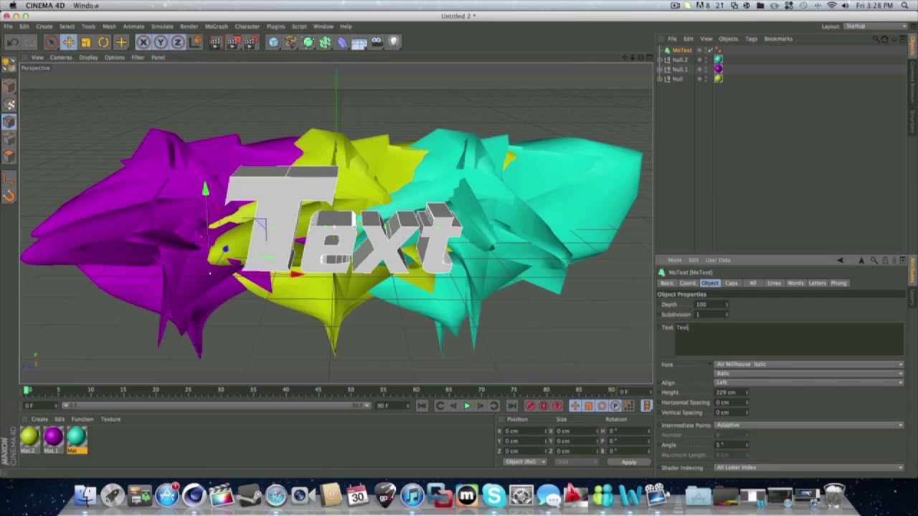
drag(688, 327, 474, 322)
key(BackSpace)
click(765, 411)
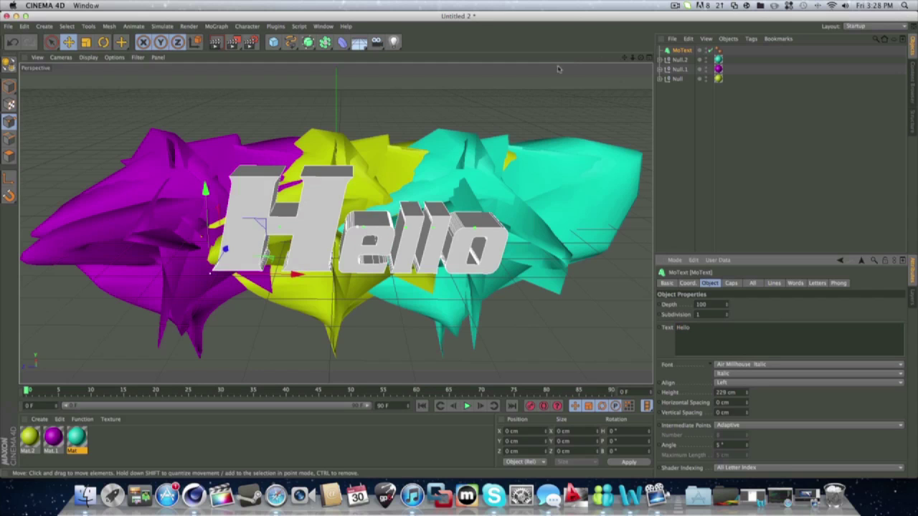
drag(624, 58, 624, 56)
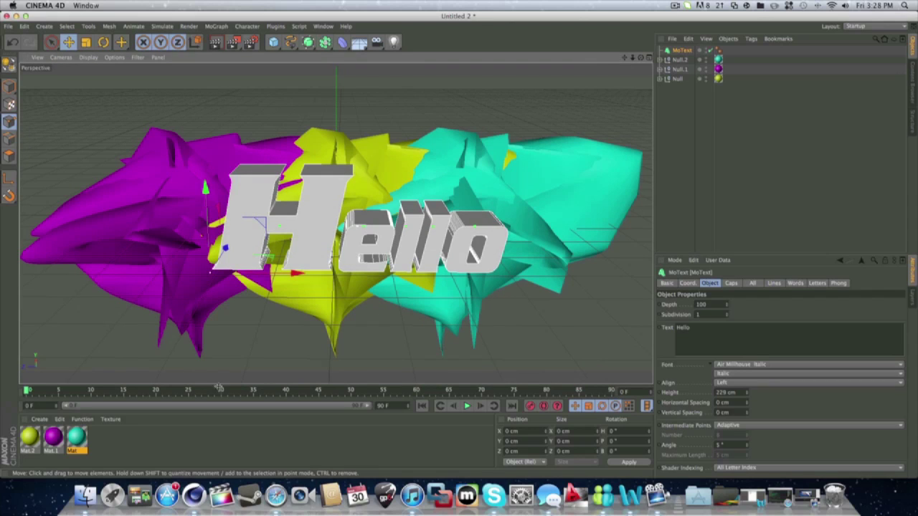
- Create a new material and color it blue by setting red to 0 and green to 33
click(40, 419)
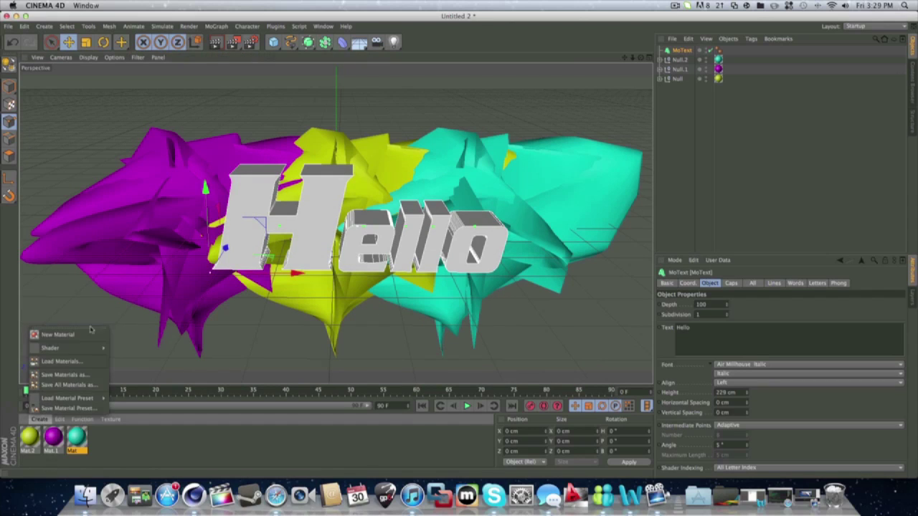
click(57, 334)
double_click(30, 436)
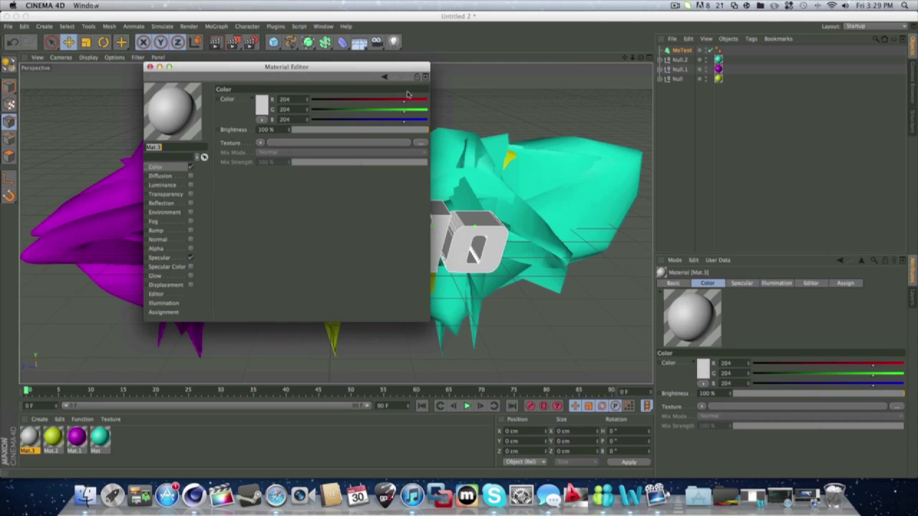
drag(405, 101, 311, 101)
drag(404, 114, 326, 119)
click(150, 67)
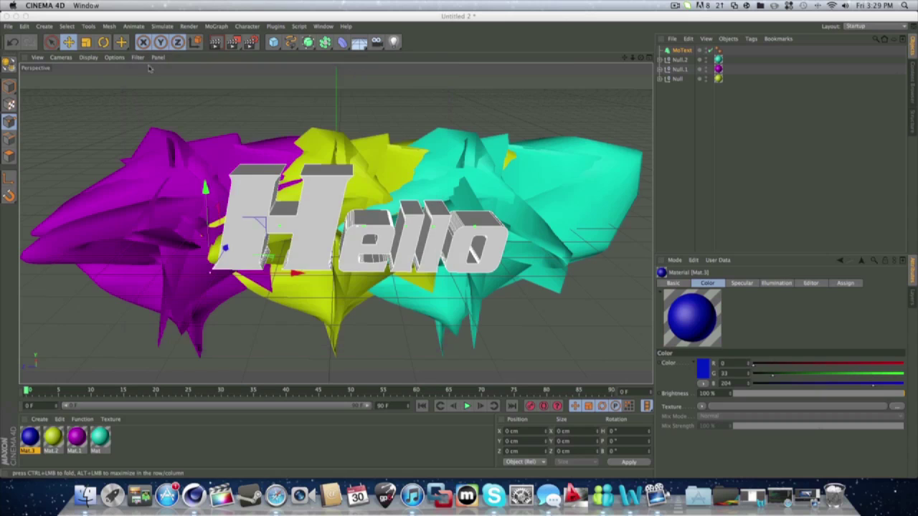
- Apply the blue material to the MoText object and render a preview of the view
drag(33, 431, 713, 50)
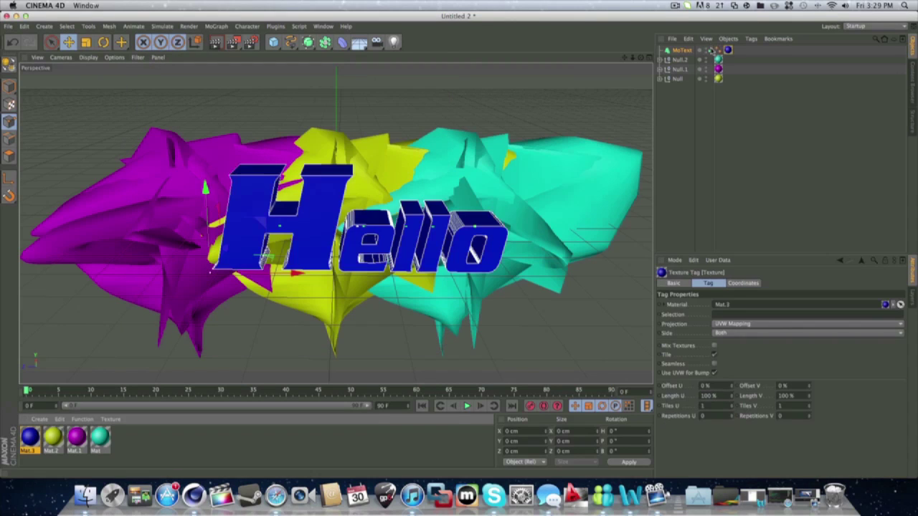
click(215, 42)
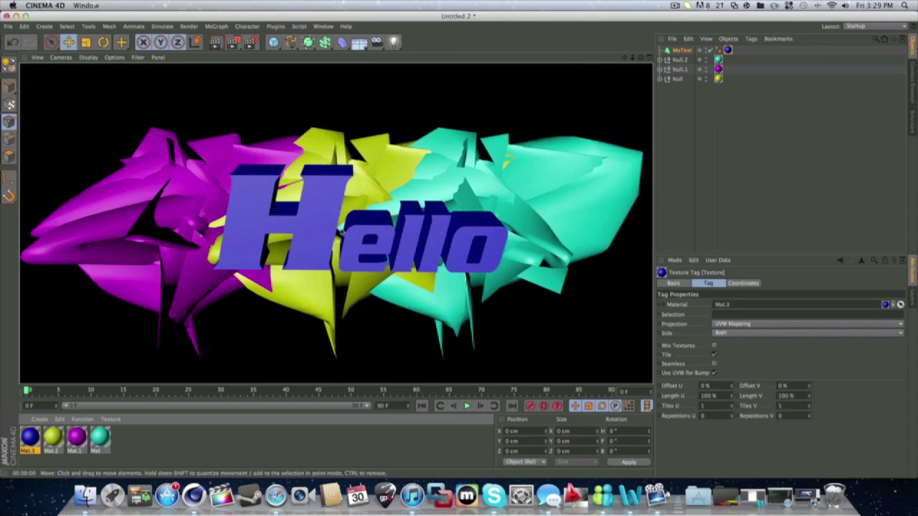
click(594, 332)
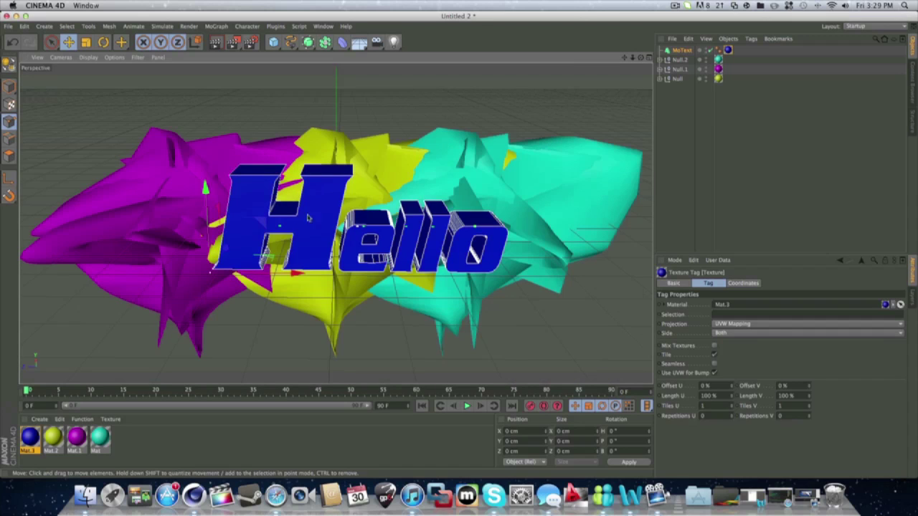
- Set the output height in the render settings to 720 pixels
click(250, 42)
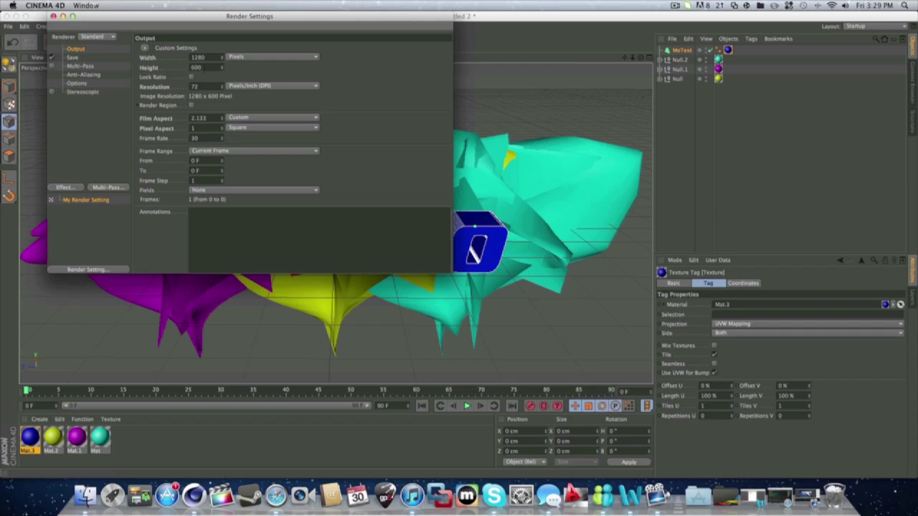
drag(204, 67, 108, 65)
key(BackSpace)
text(720)
key(Return)
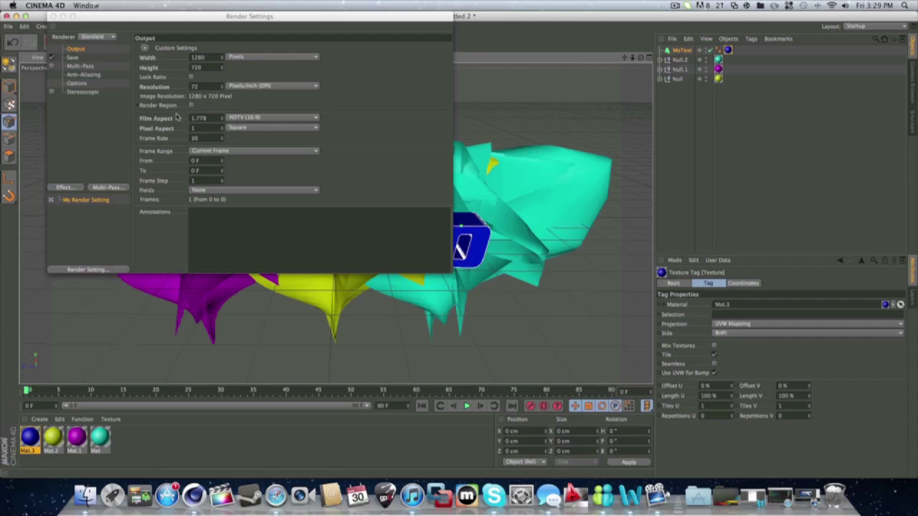
- Set the saved image format to QuickTime: Portable Network Graphics image and enable the alpha channel
click(79, 56)
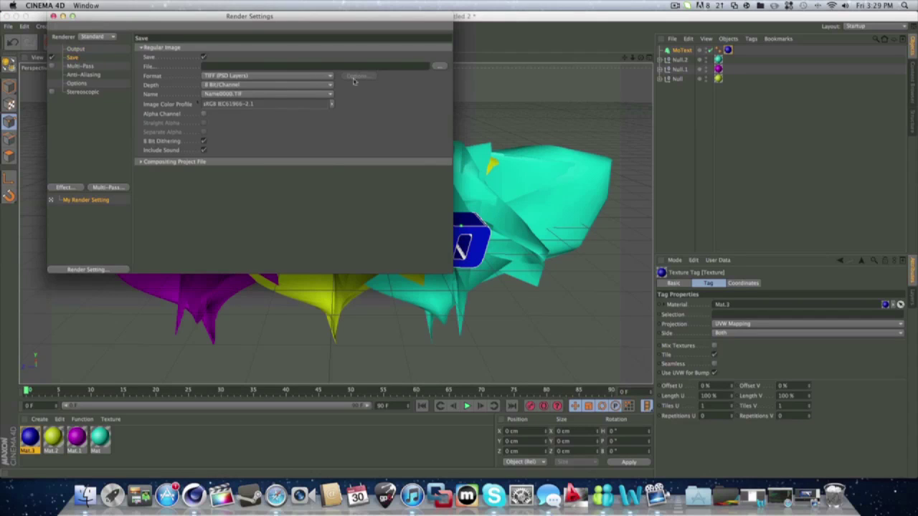
click(309, 78)
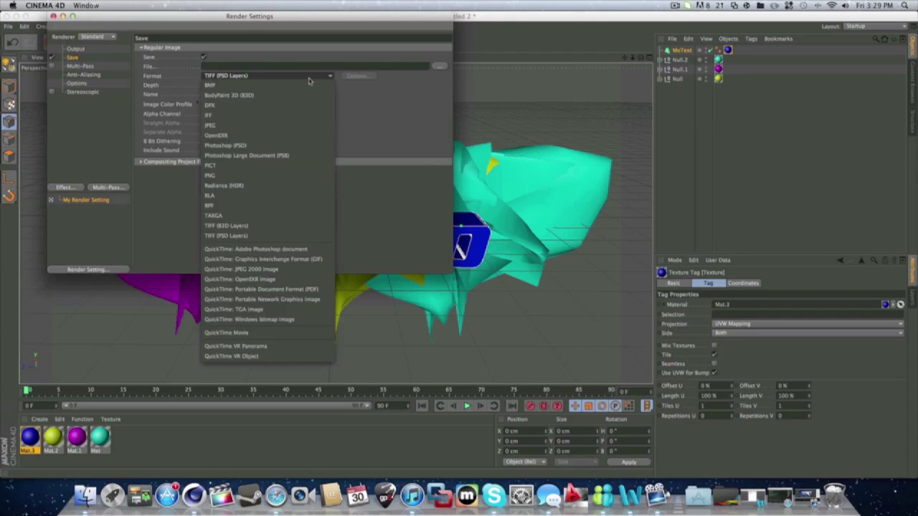
click(265, 303)
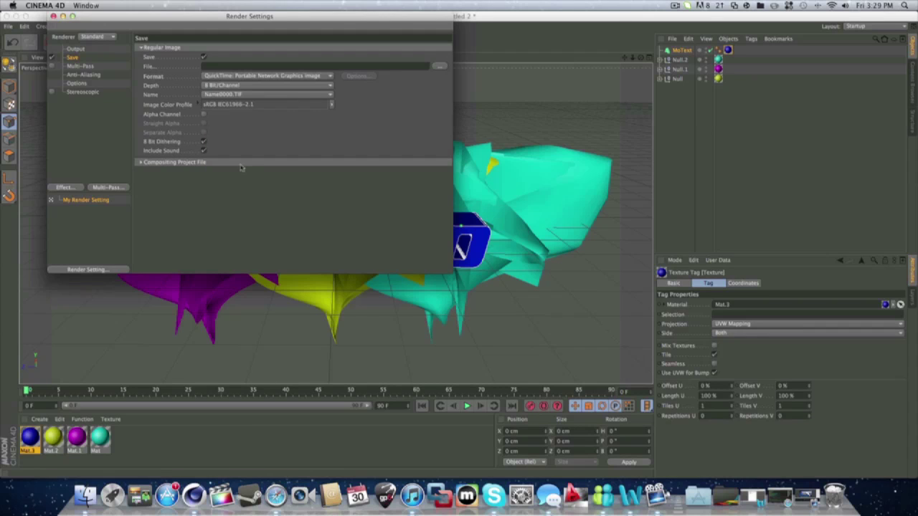
click(204, 116)
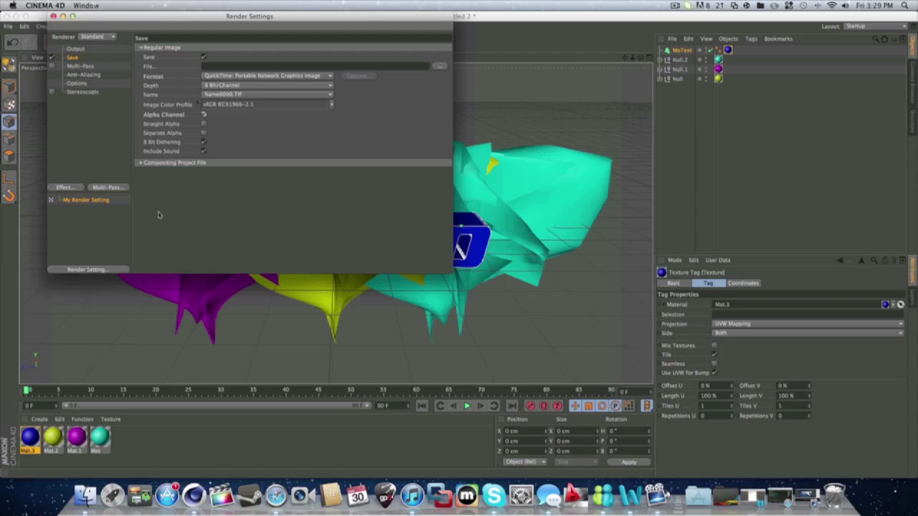
- Set the render's anti-aliasing to Best, look through the remaining setting categories and close the render settings
click(78, 66)
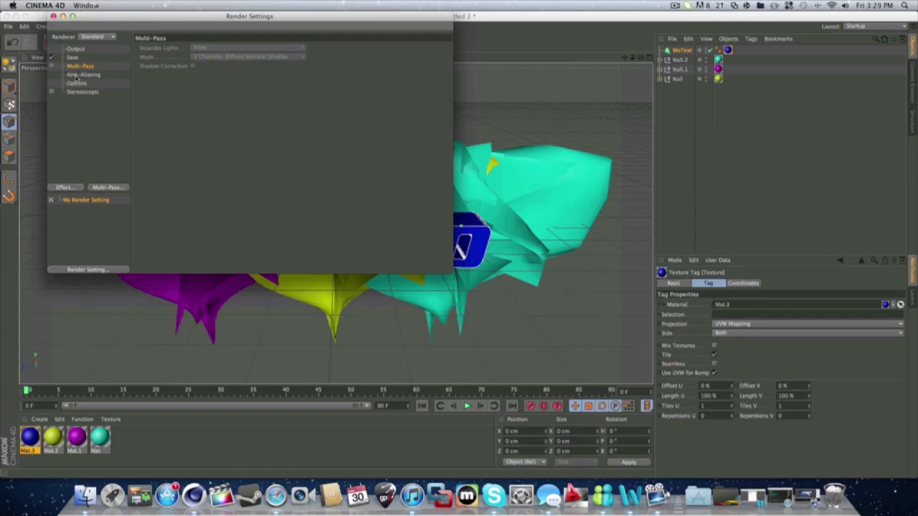
click(75, 75)
click(237, 47)
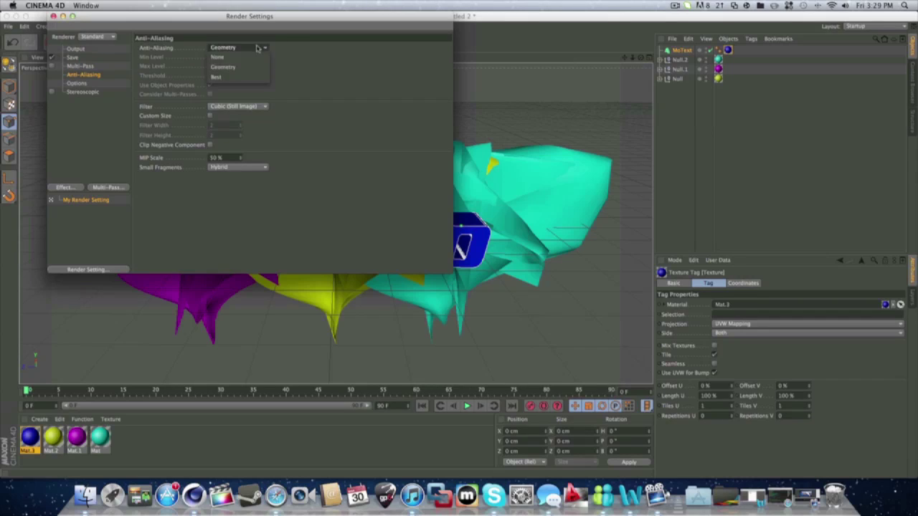
click(237, 75)
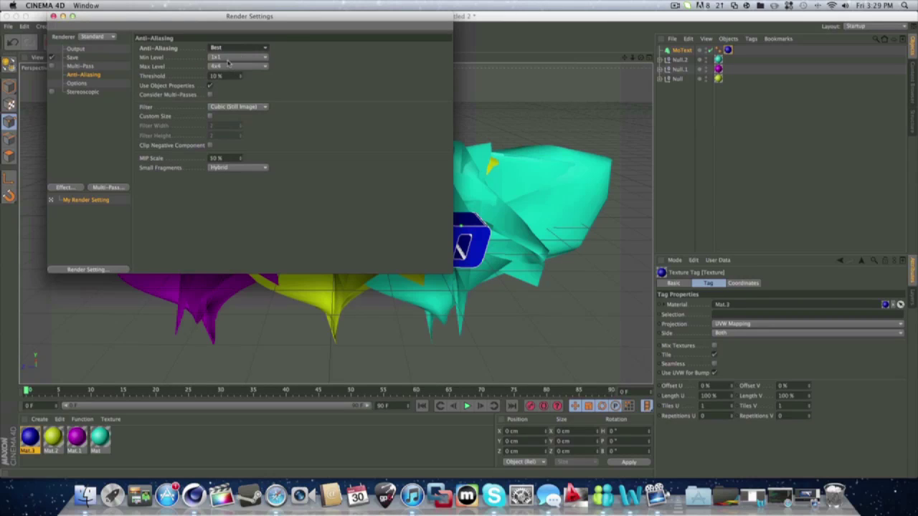
click(77, 83)
click(83, 92)
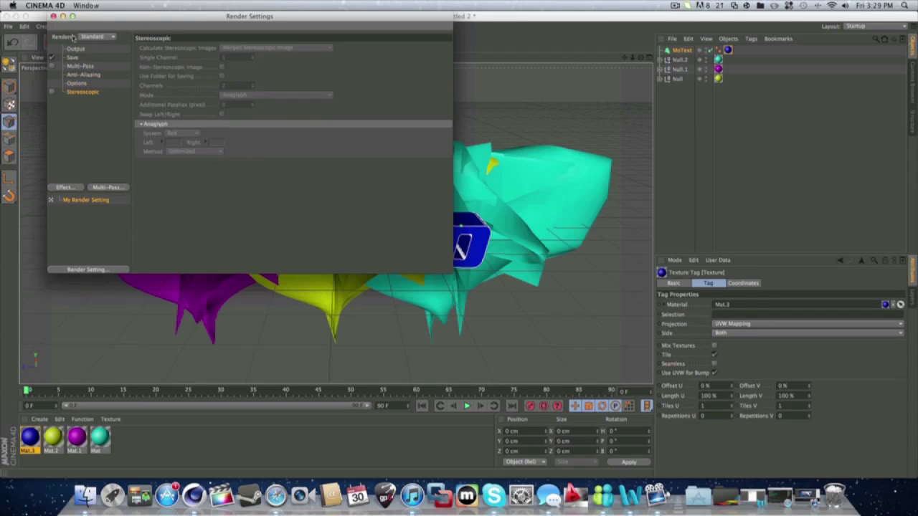
click(53, 17)
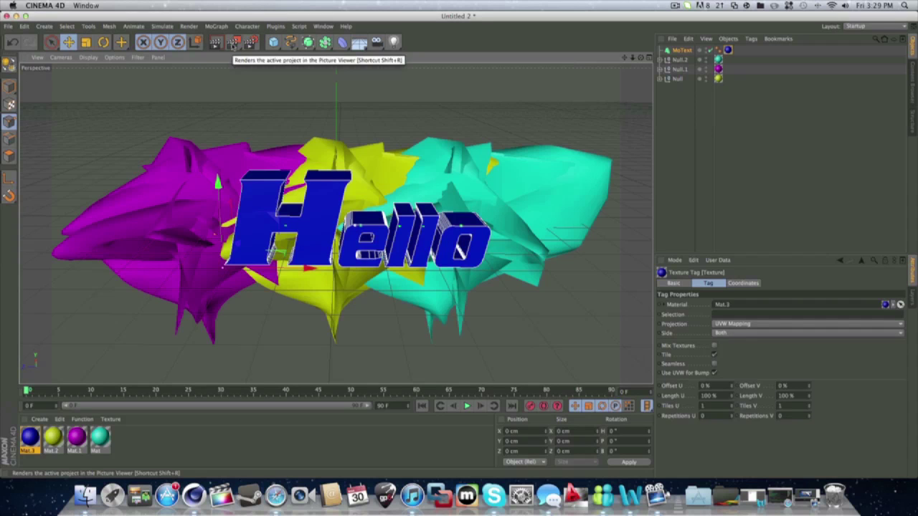
- Set the render's save file to "hbfs" on the Desktop and close the render settings
click(249, 43)
click(80, 65)
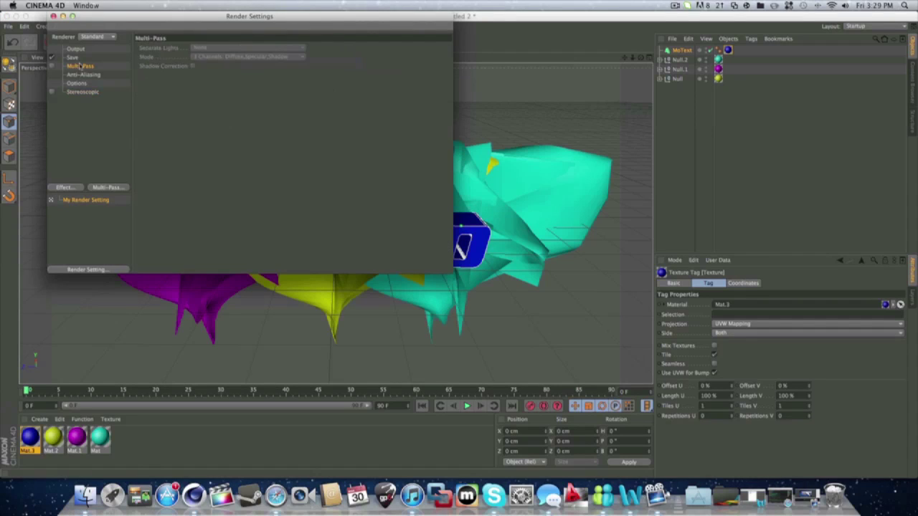
click(72, 57)
click(439, 66)
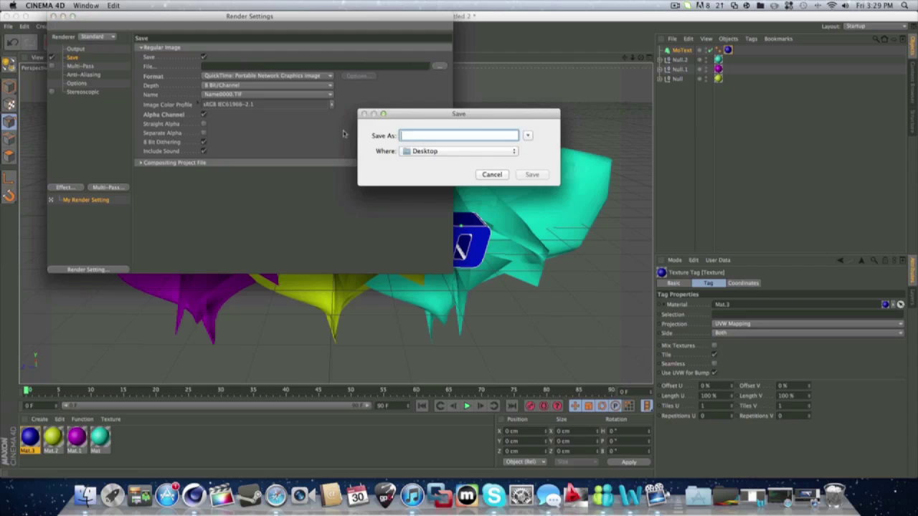
text(hbfs)
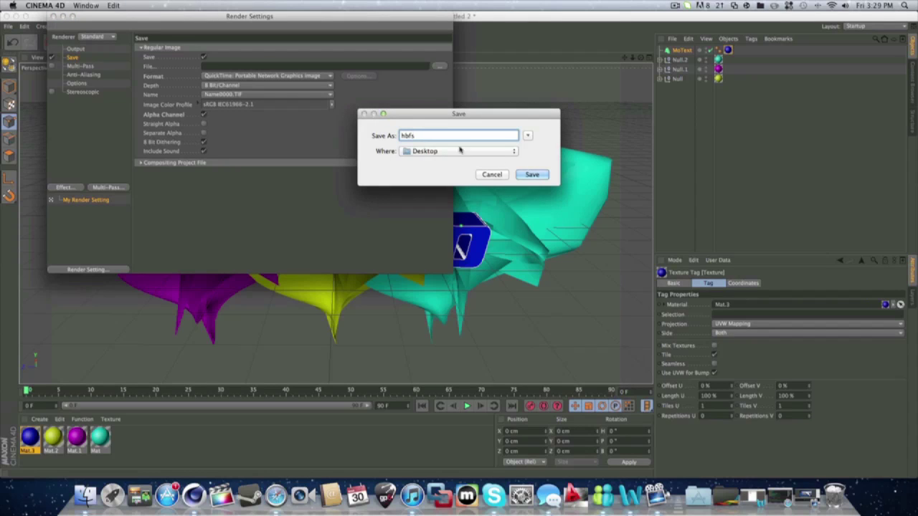
click(532, 175)
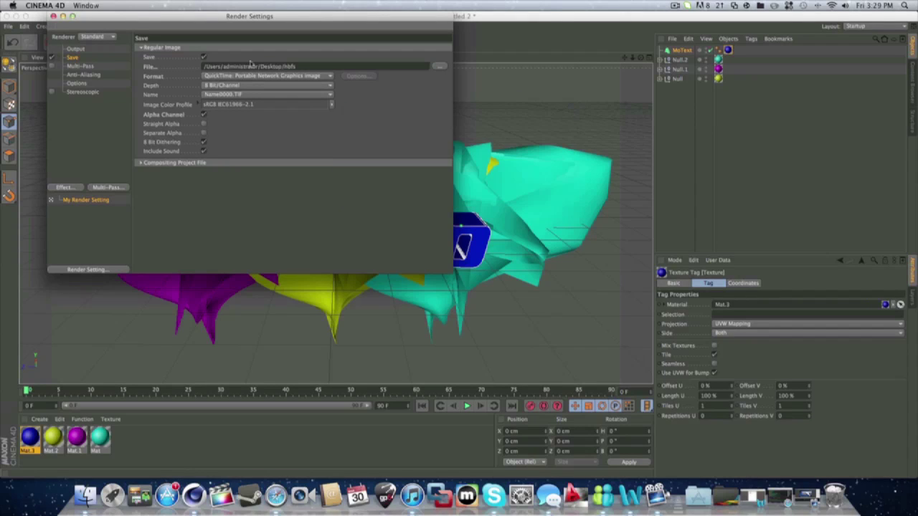
click(53, 16)
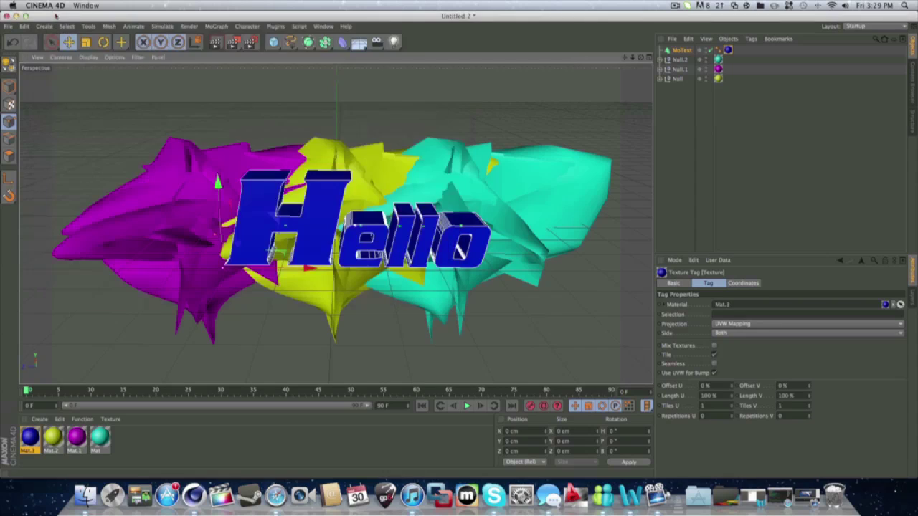
- Render the scene to the Picture Viewer and fit the rendered image to the screen
click(234, 43)
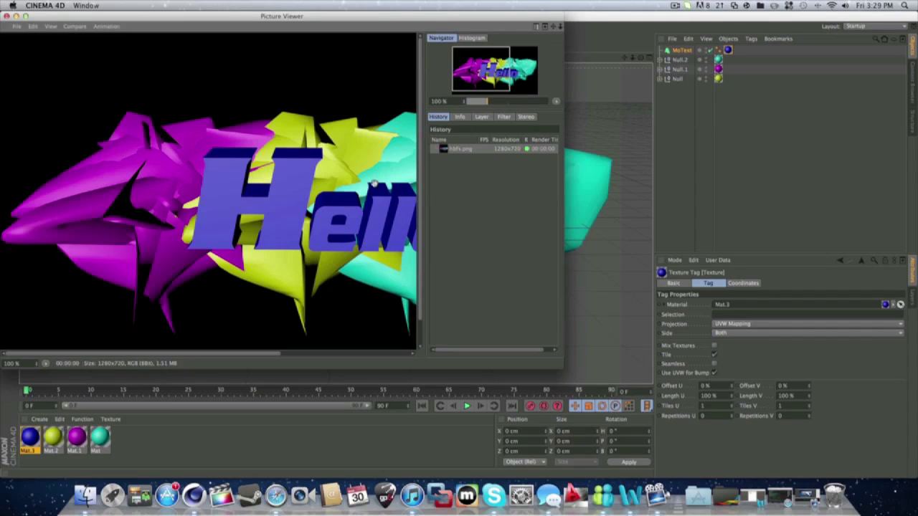
click(556, 102)
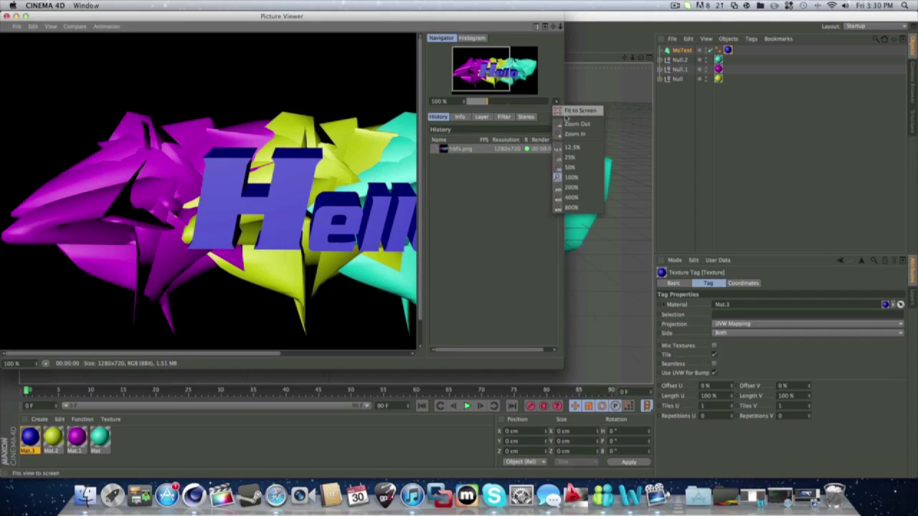
click(571, 112)
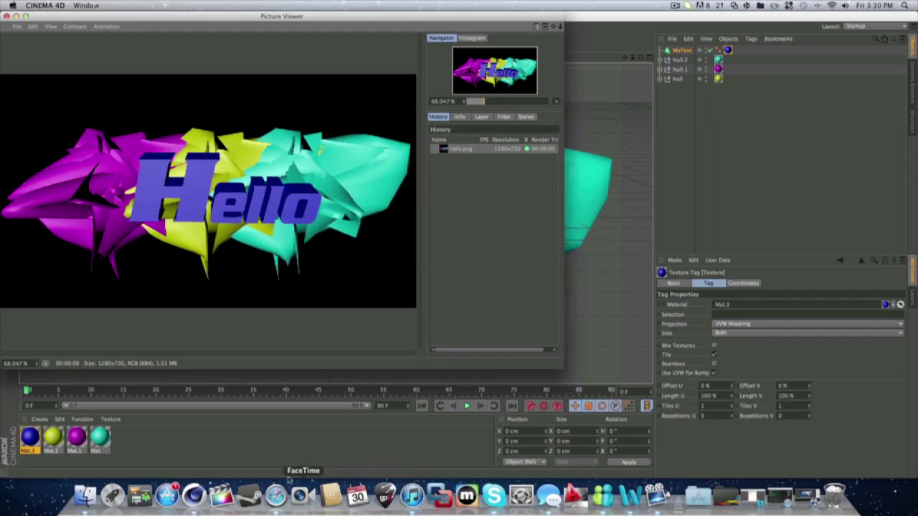
- Move the rendered hbfs.png to an empty area of the Desktop and view it in Preview, minimizing the windows when done
click(16, 15)
click(16, 16)
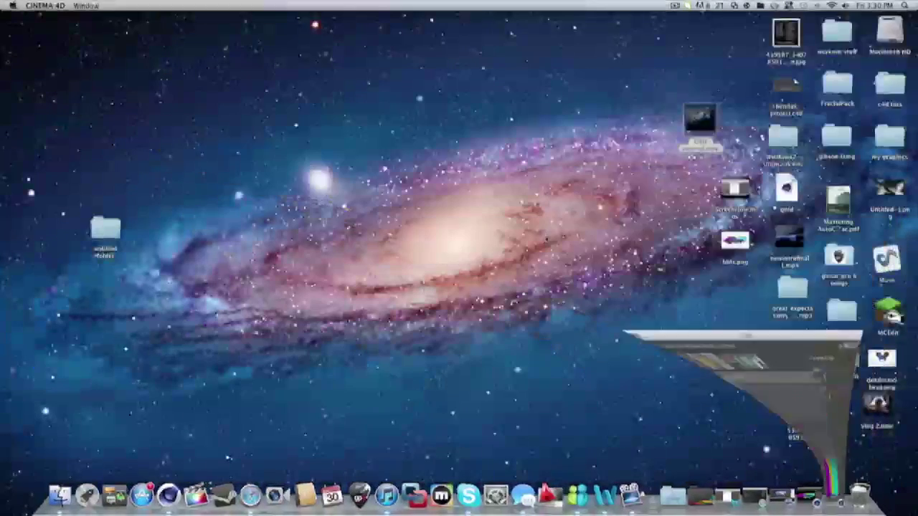
click(733, 240)
drag(735, 242, 366, 163)
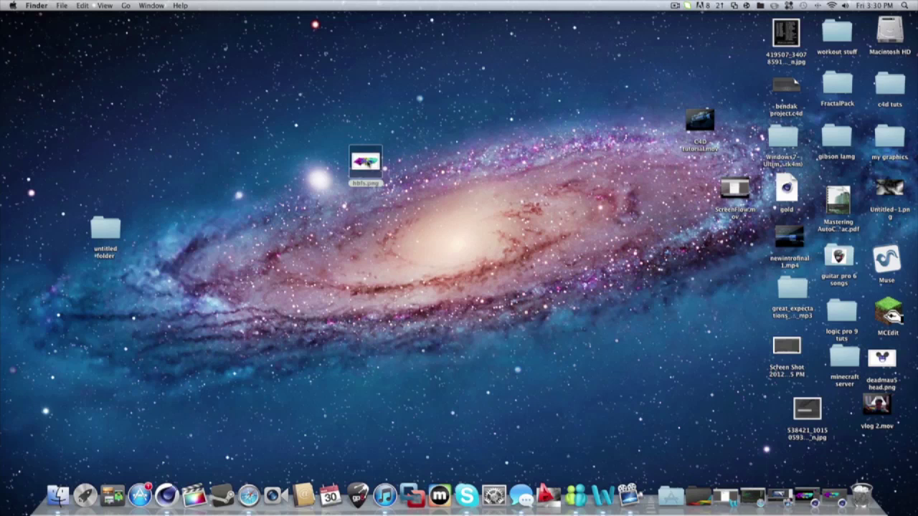
double_click(366, 162)
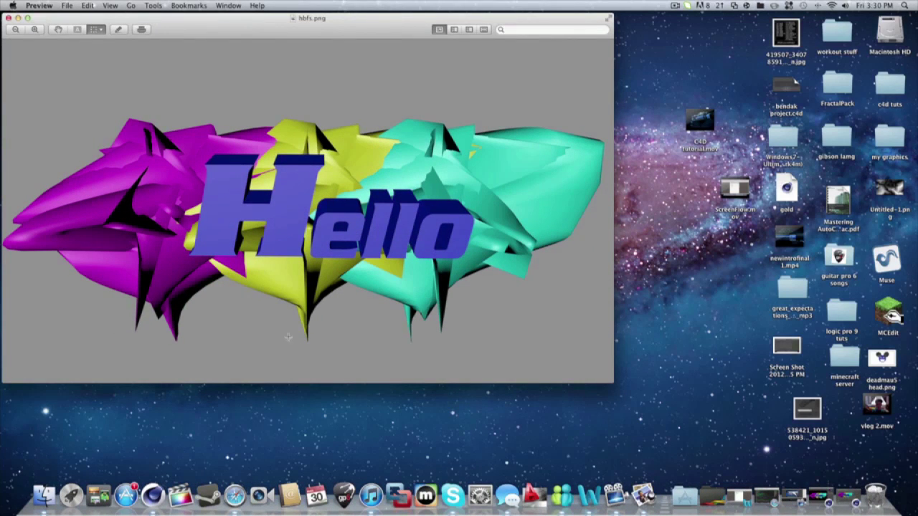
click(18, 18)
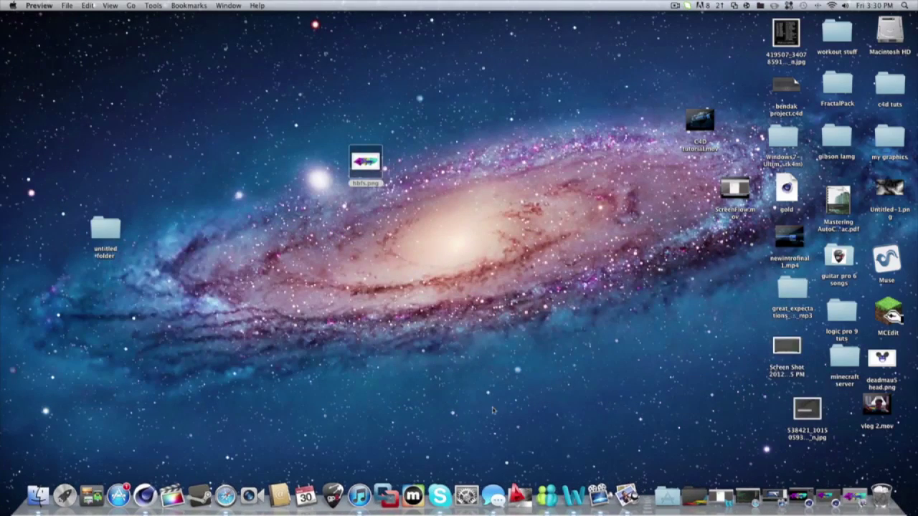
- Switch to the Word notes in Cinema 4d tut 1.docx, review the topics under "cinema 4d tutorial 2" and minimize the document
click(801, 495)
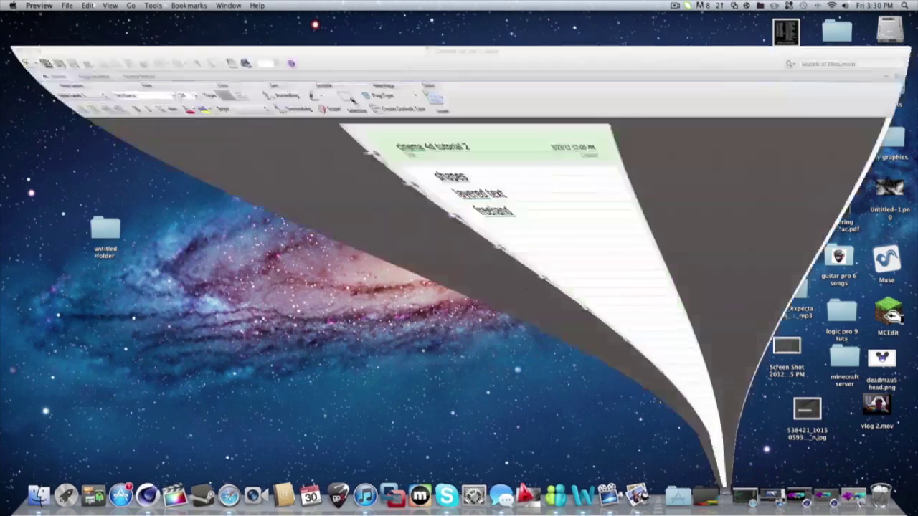
triple_click(386, 144)
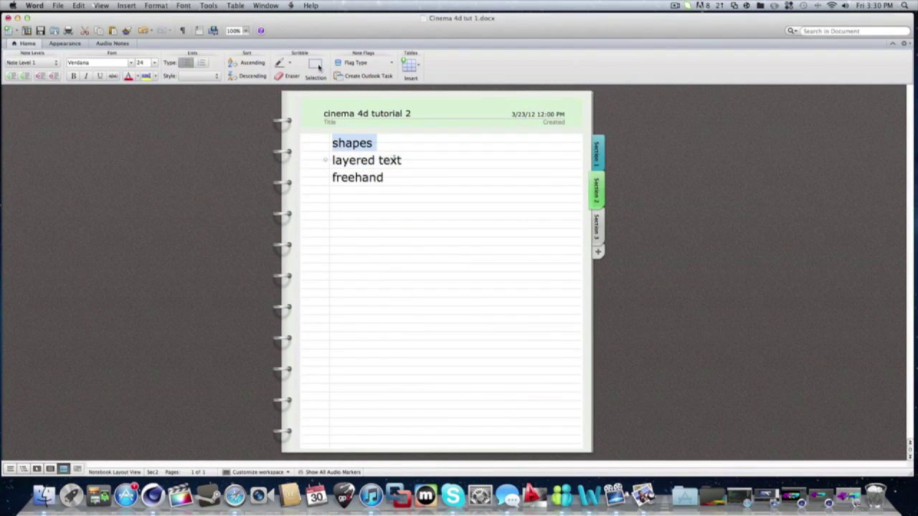
shift+click(411, 161)
triple_click(396, 180)
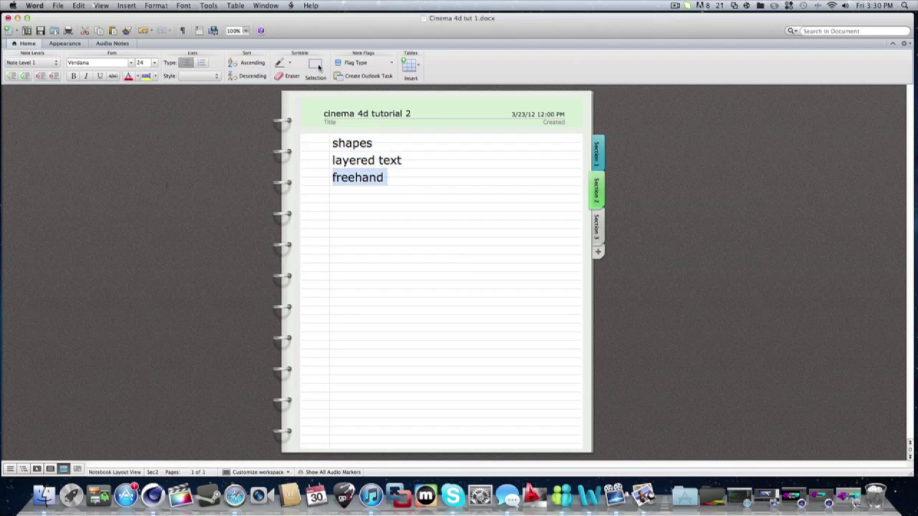
click(351, 205)
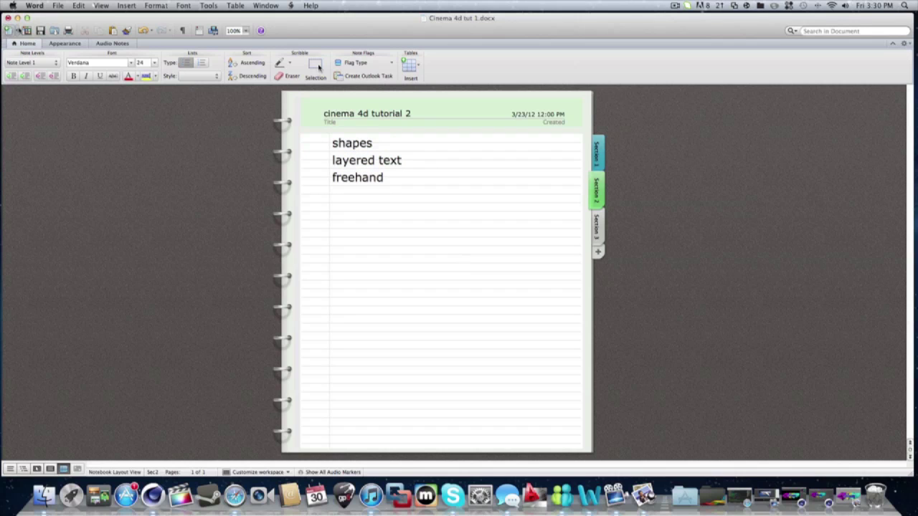
click(17, 18)
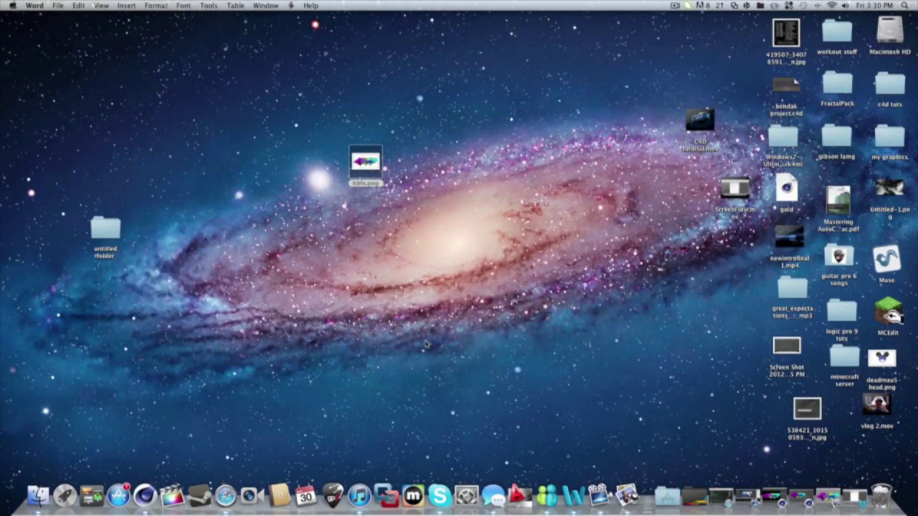